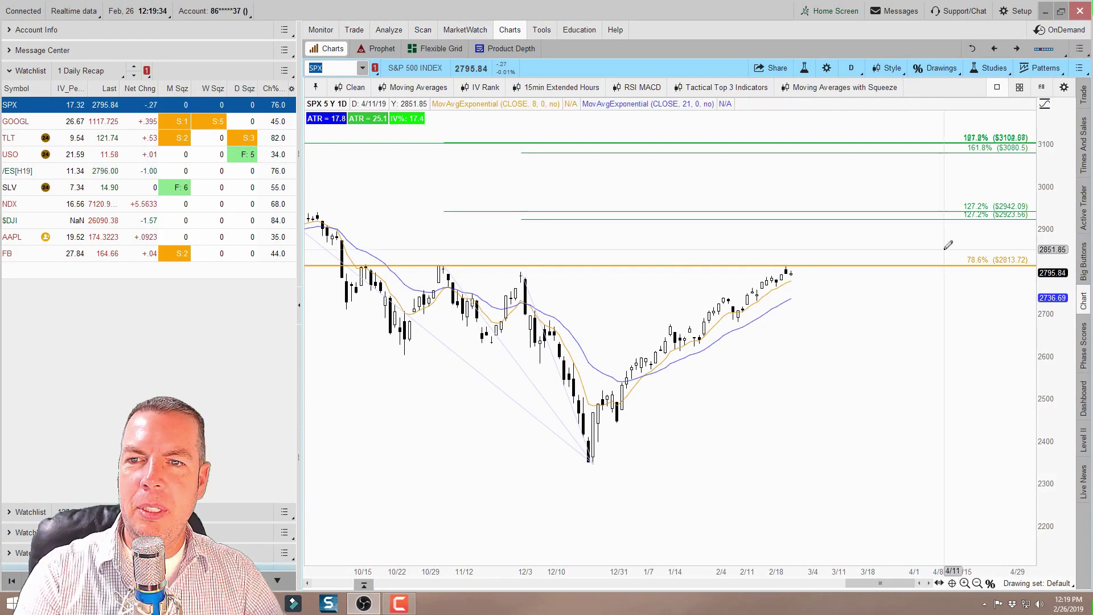
# Step: Load the personal watchlist Earnings in 1 Week and display the chart of its ADSK entry
pyautogui.click(101, 74)
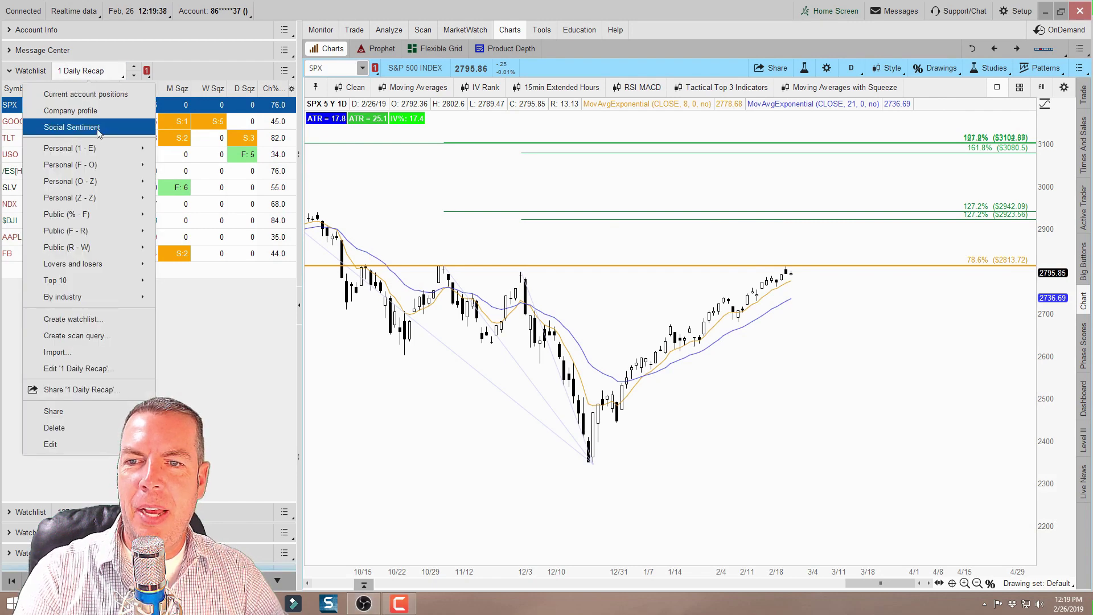
pyautogui.moveTo(98, 157)
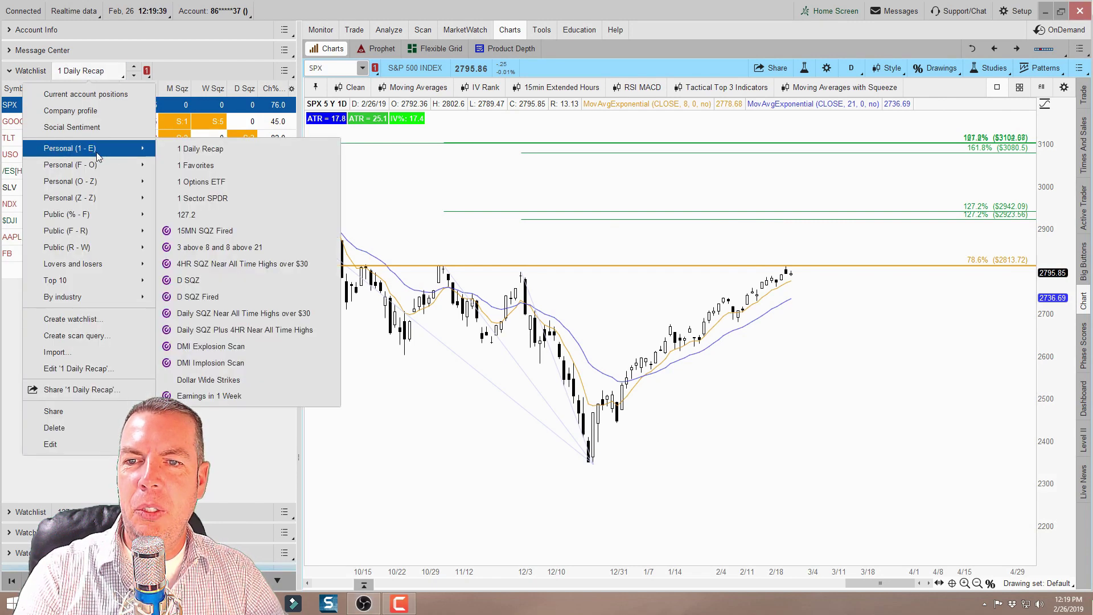
pyautogui.click(231, 395)
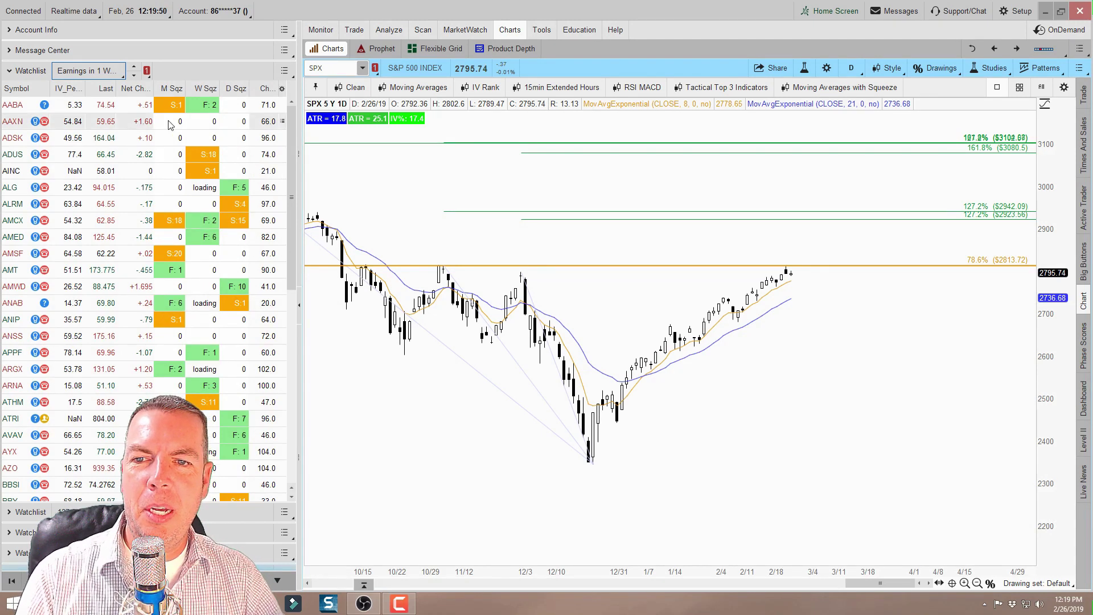
pyautogui.click(137, 145)
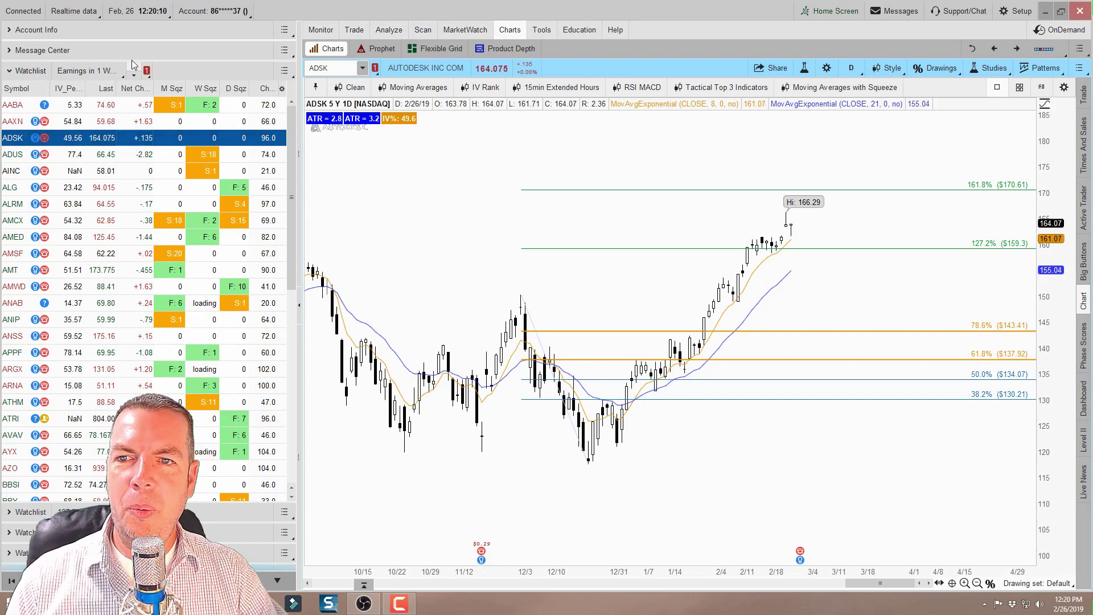
# Step: Delete the saved watchlist Earnings in 1 Week and confirm the deletion
pyautogui.click(103, 71)
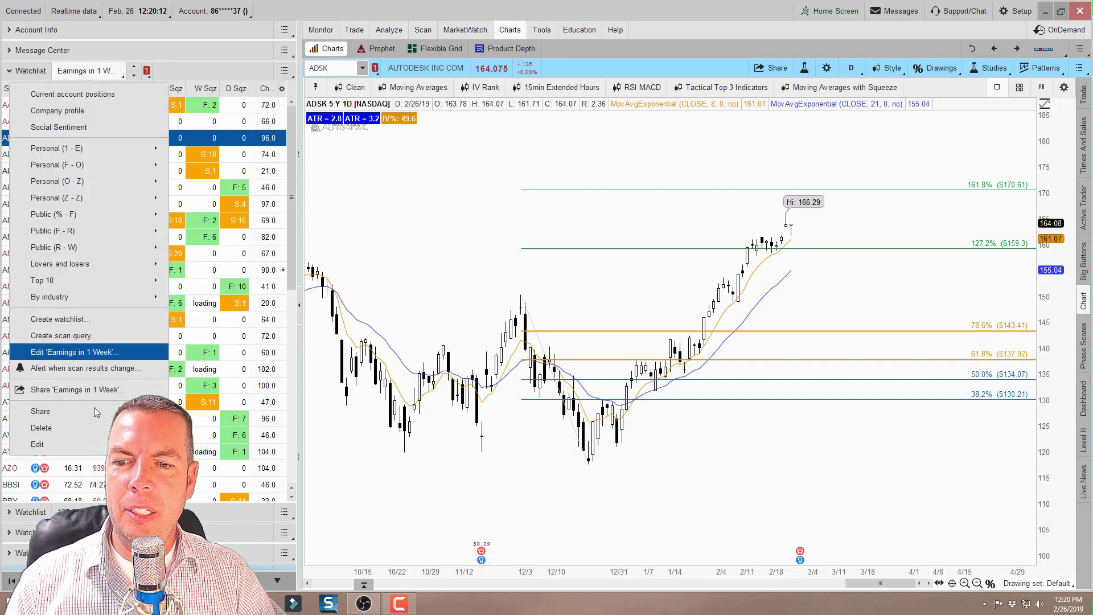
pyautogui.moveTo(96, 433)
pyautogui.moveTo(202, 435)
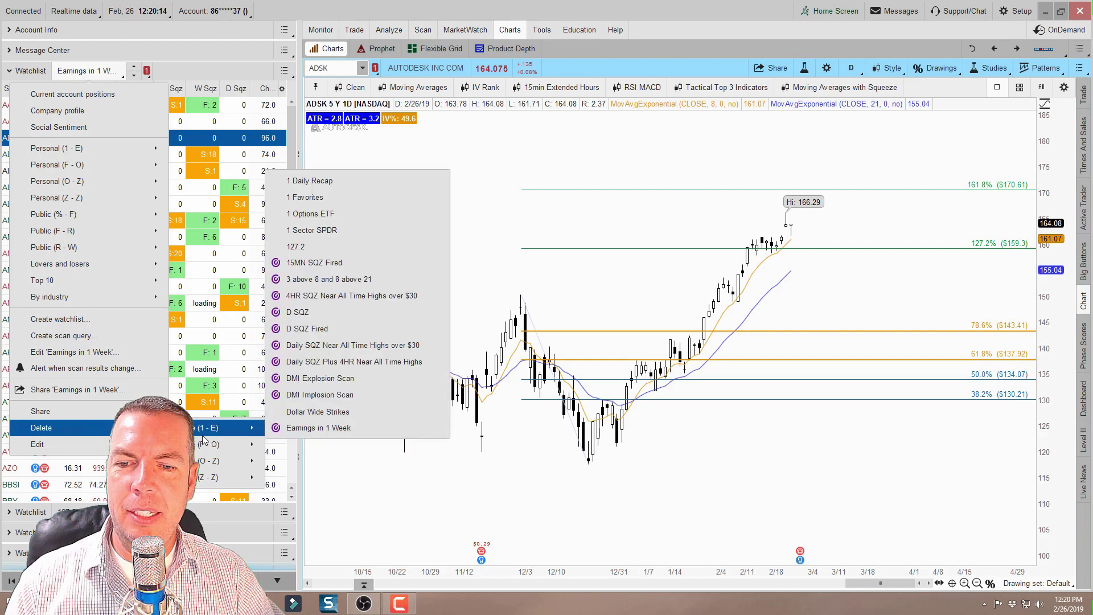
pyautogui.click(306, 428)
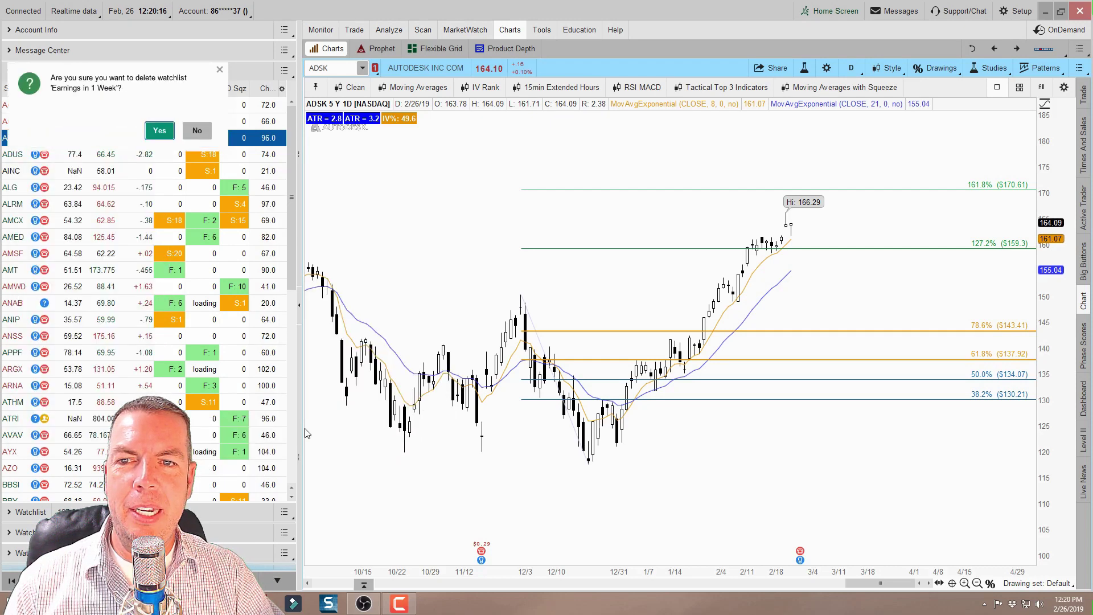
pyautogui.click(164, 135)
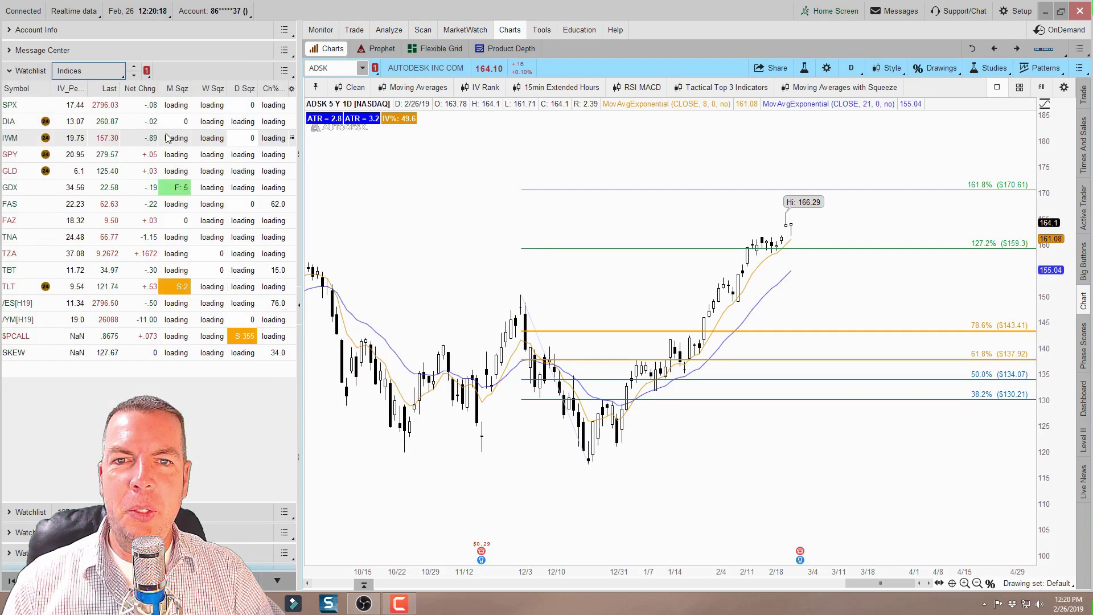
# Step: Open the Stock Hacker scanner and reset its page to the system default
pyautogui.click(426, 33)
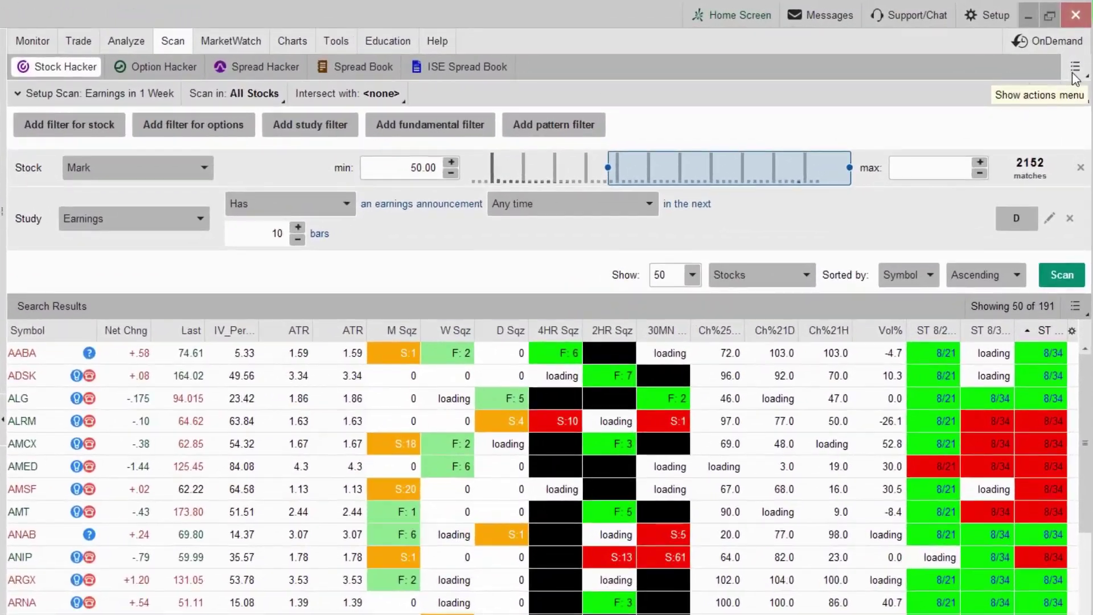
pyautogui.click(1074, 62)
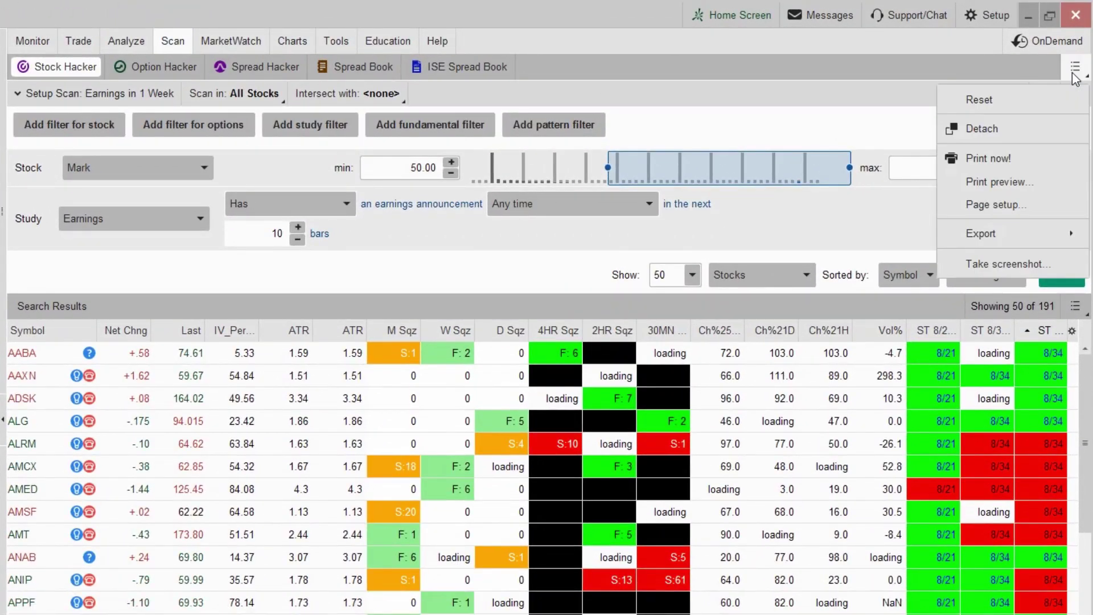
pyautogui.click(1022, 98)
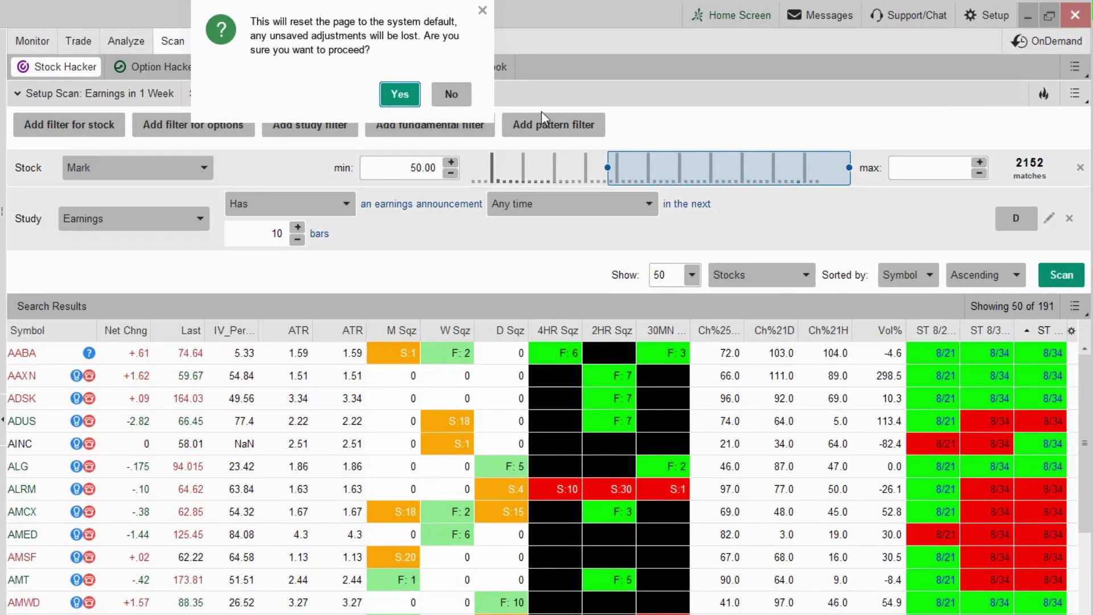
pyautogui.click(401, 96)
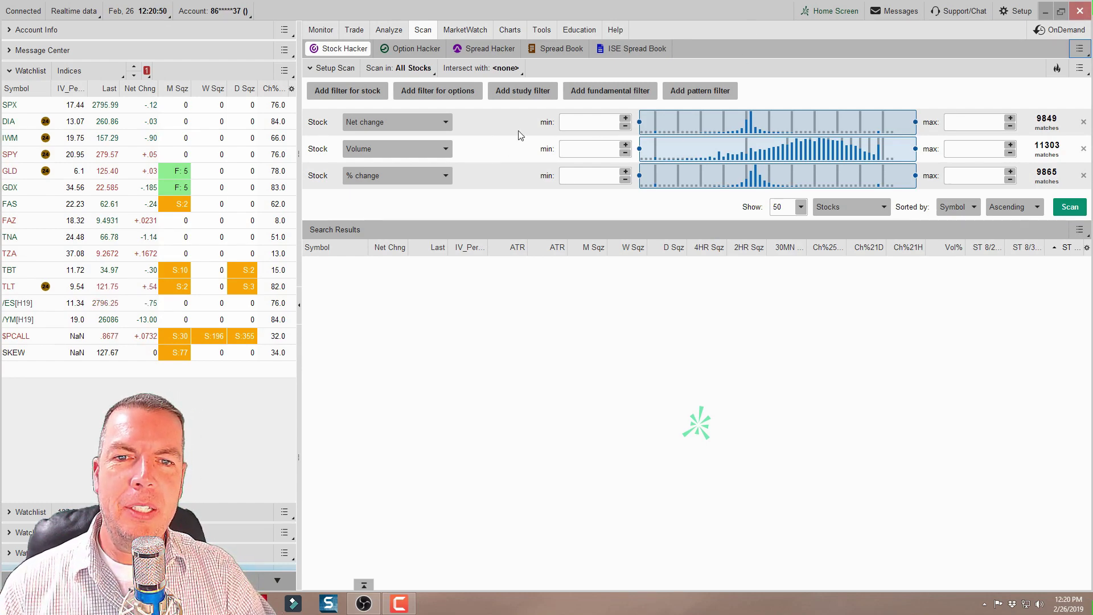
# Step: Change the Net change filter to Mark with a minimum of 100, and remove the Volume and % change filters
pyautogui.click(385, 122)
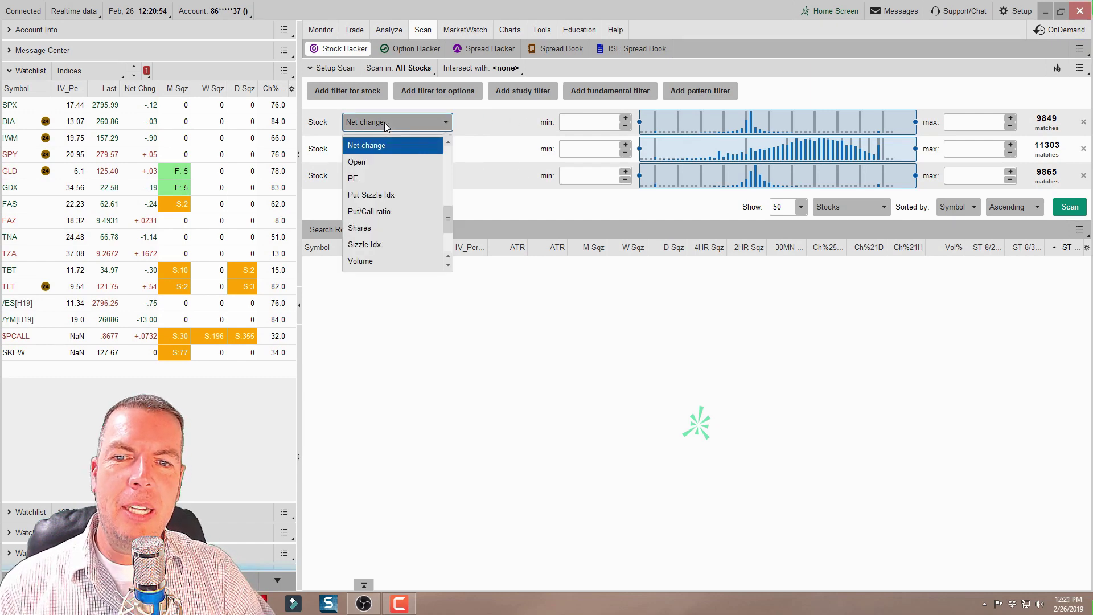
pyautogui.scroll(2, 387, 195)
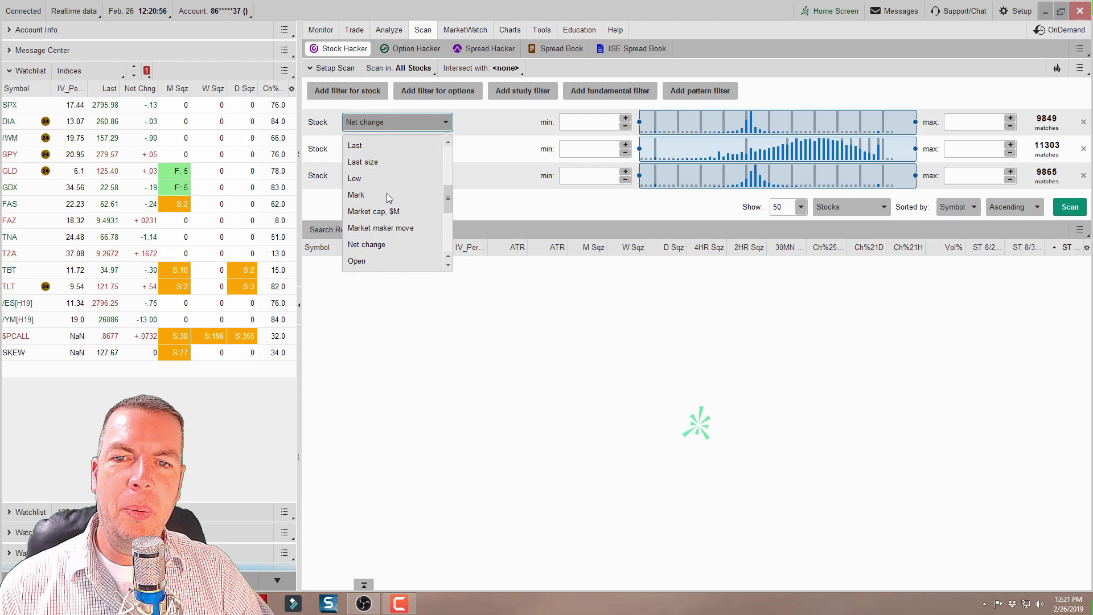
pyautogui.click(387, 194)
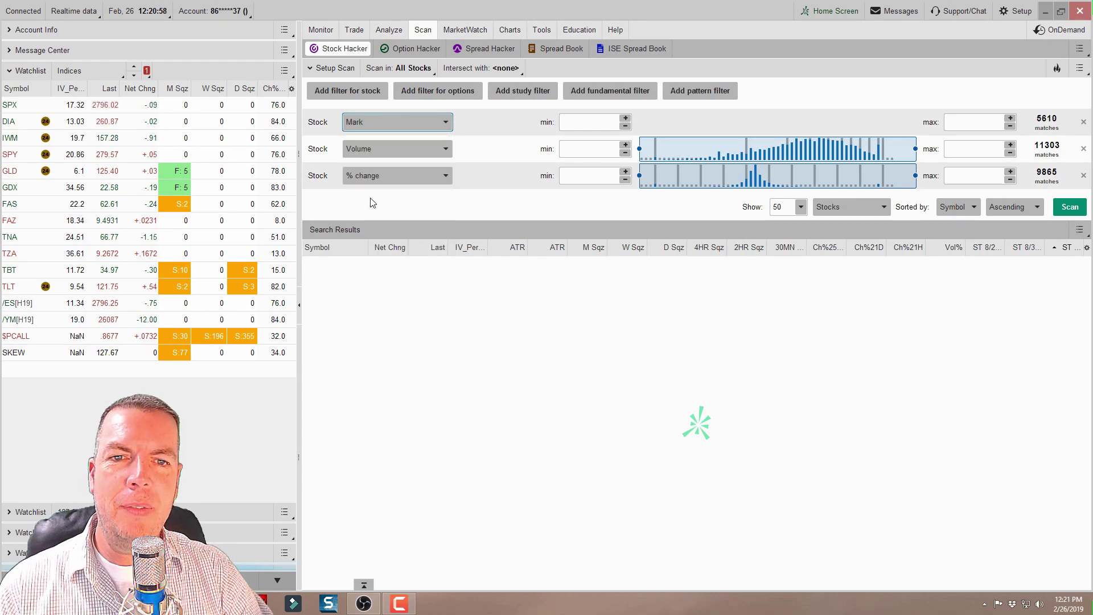
pyautogui.click(595, 122)
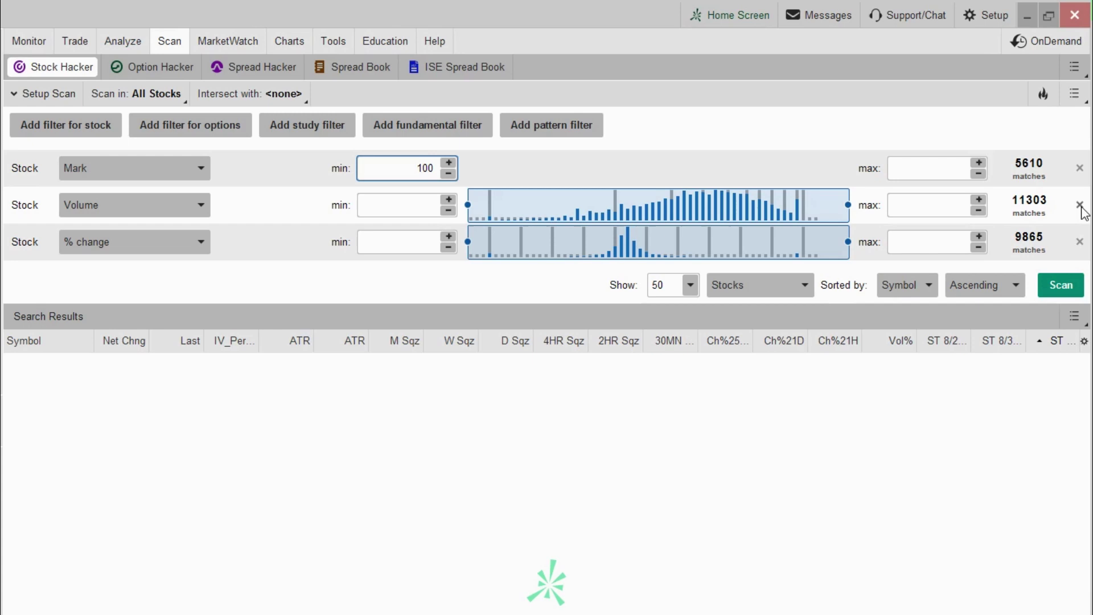
pyautogui.click(1080, 206)
pyautogui.click(1080, 207)
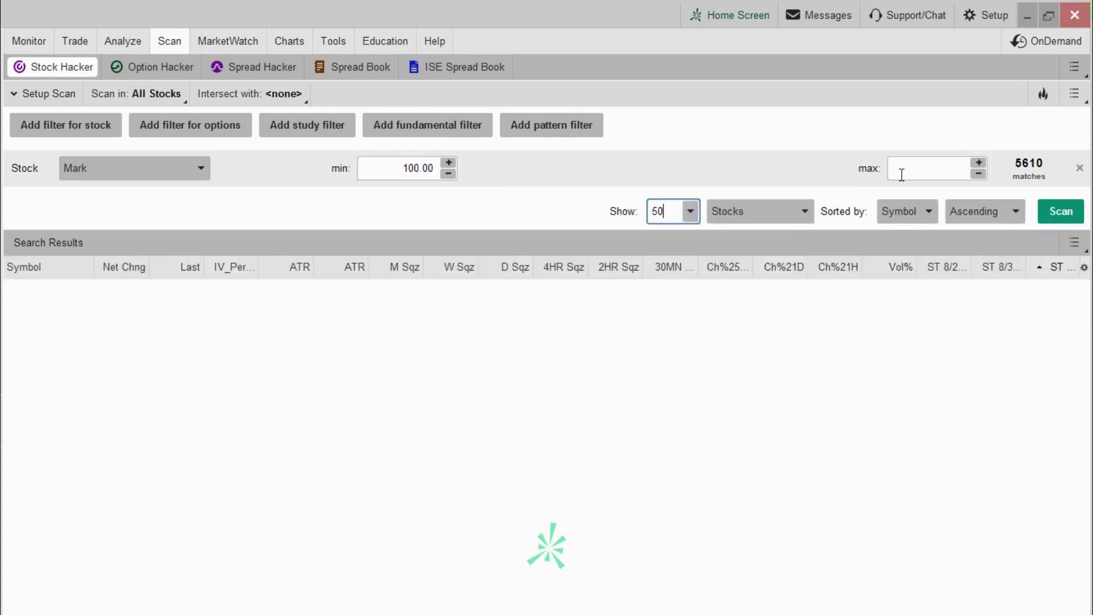
# Step: Add a study filter to the scan and set it to the Earnings corporate action
pyautogui.click(323, 135)
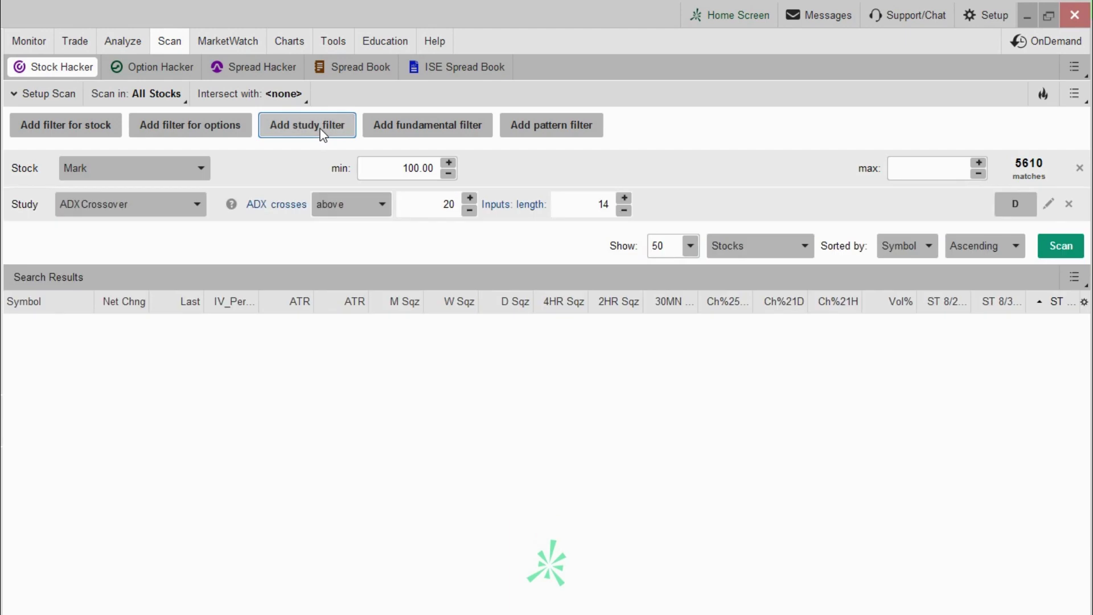
pyautogui.click(149, 200)
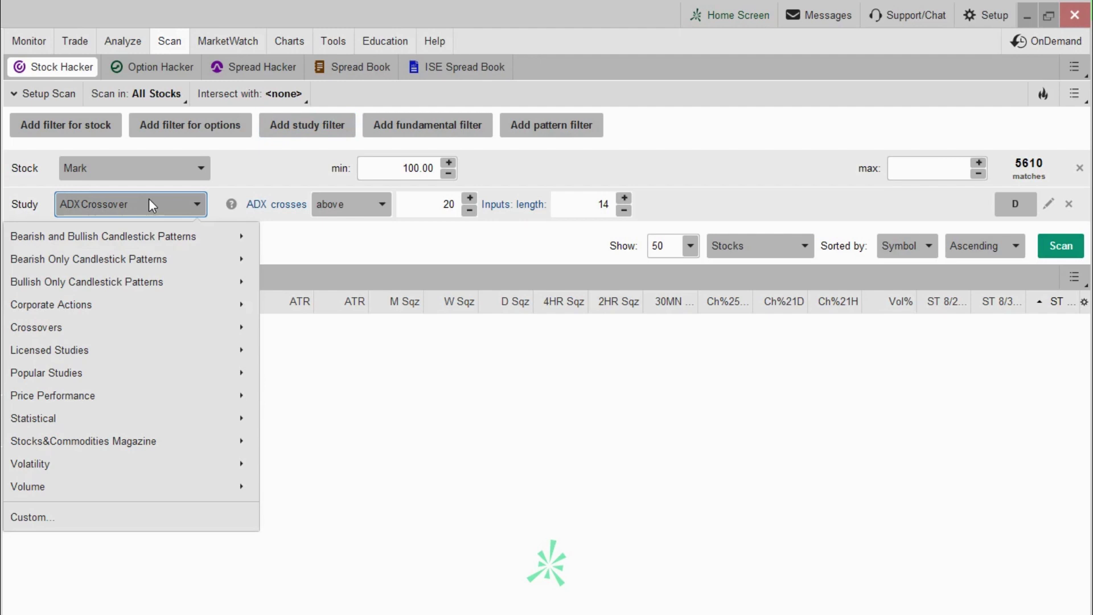
pyautogui.moveTo(102, 300)
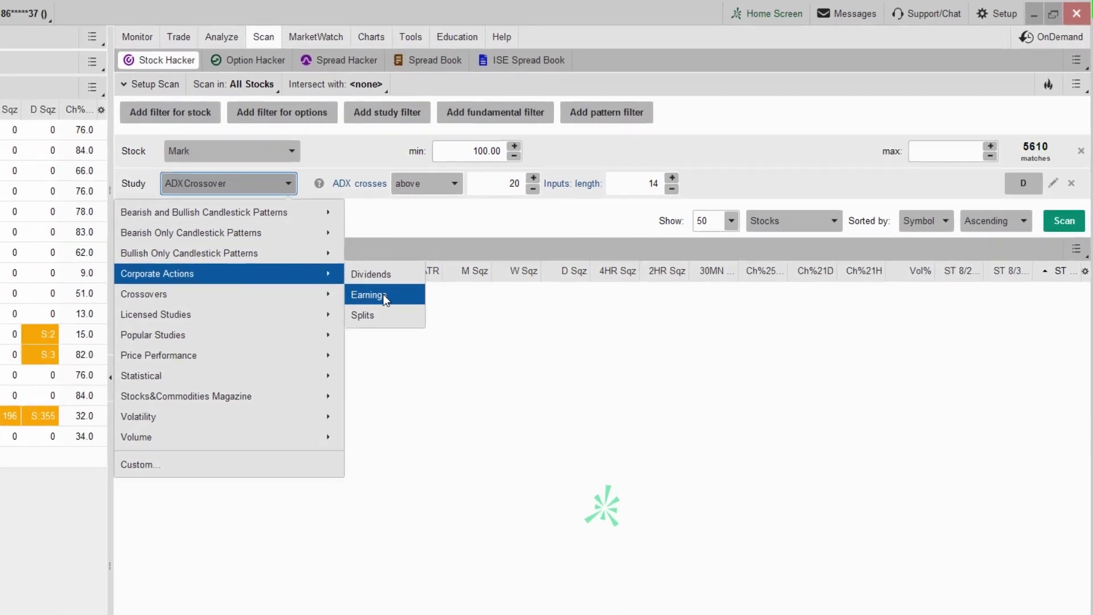
pyautogui.click(302, 329)
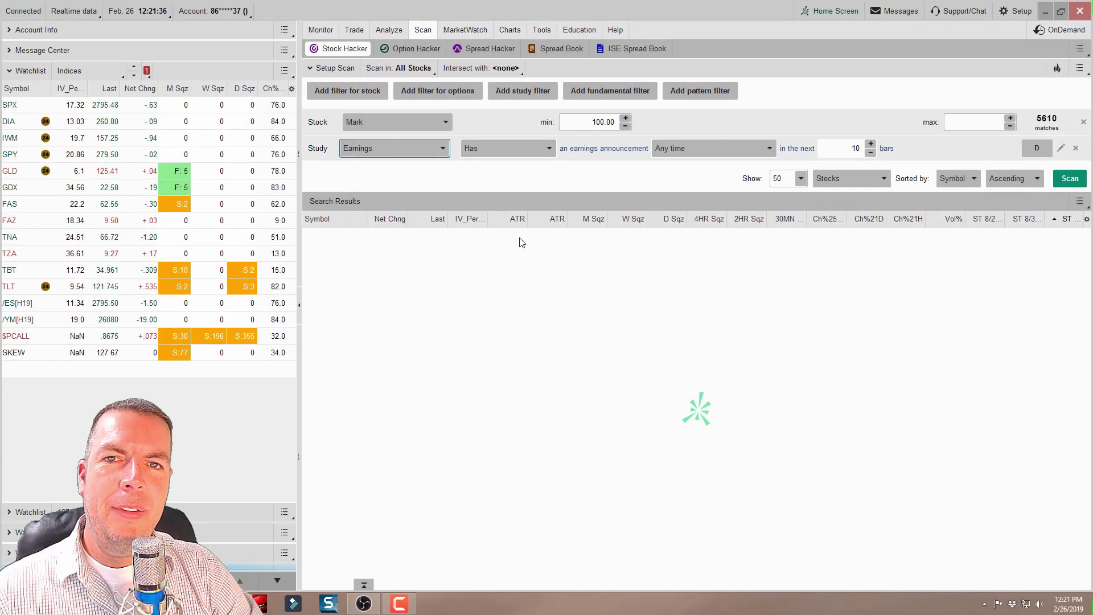
pyautogui.hotkey('ctrl', '2')
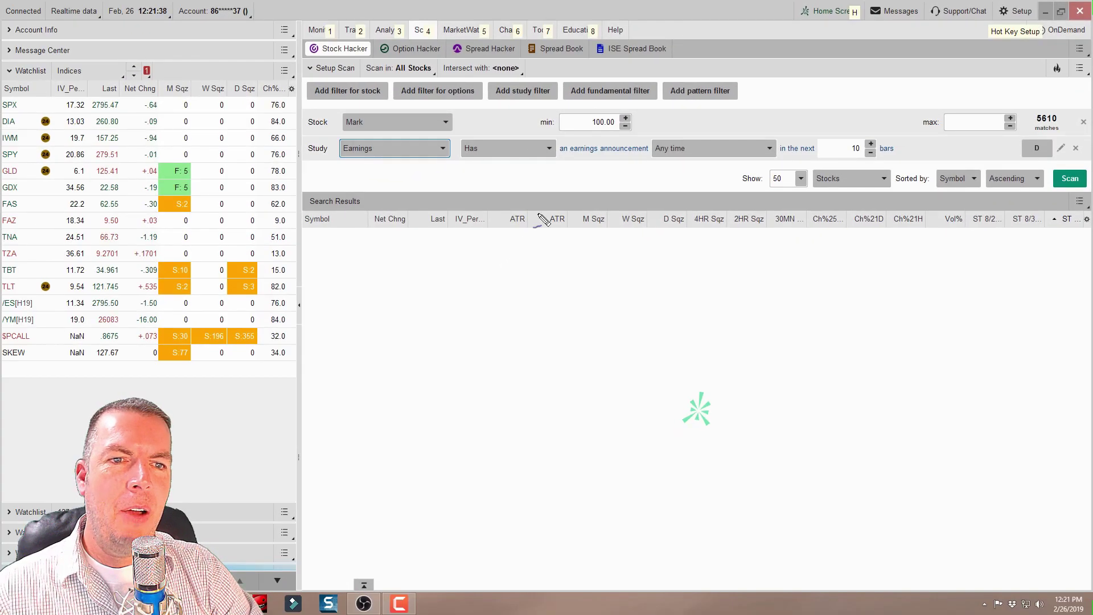
pyautogui.moveTo(909, 78)
pyautogui.mouseDown()
pyautogui.moveTo(878, 129)
pyautogui.moveTo(886, 135)
pyautogui.mouseUp()
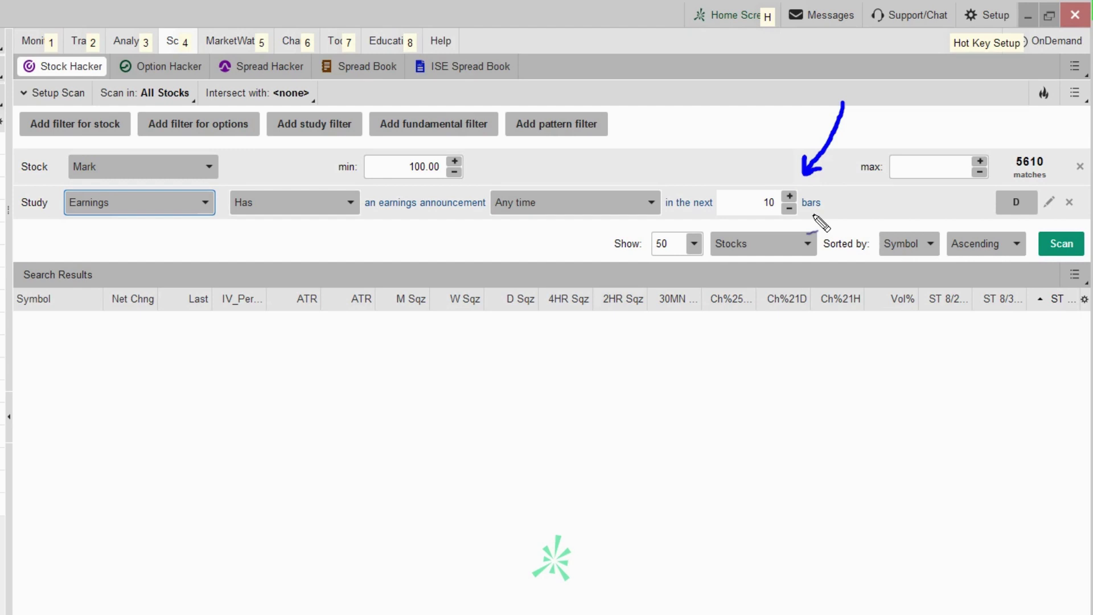
pyautogui.moveTo(893, 200)
pyautogui.mouseDown()
pyautogui.moveTo(986, 201)
pyautogui.moveTo(968, 212)
pyautogui.mouseUp()
pyautogui.moveTo(1053, 203)
pyautogui.mouseDown()
pyautogui.moveTo(1019, 180)
pyautogui.moveTo(992, 205)
pyautogui.moveTo(1009, 224)
pyautogui.moveTo(1038, 208)
pyautogui.mouseUp()
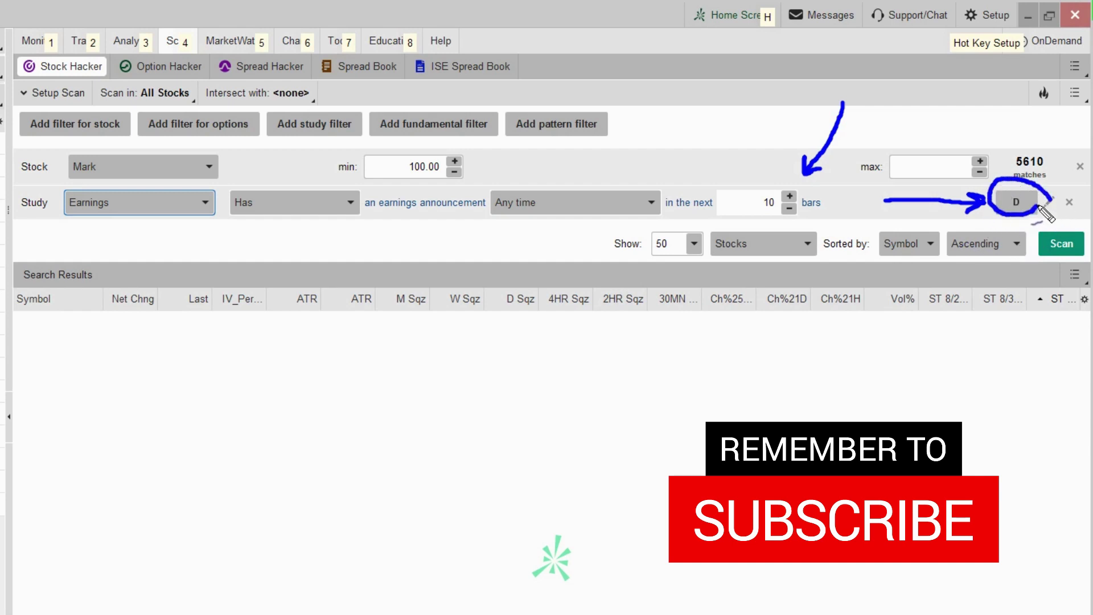
pyautogui.press('Escape')
# Step: Switch the Earnings filter's aggregation period to Week and return it to Day
pyautogui.click(1022, 202)
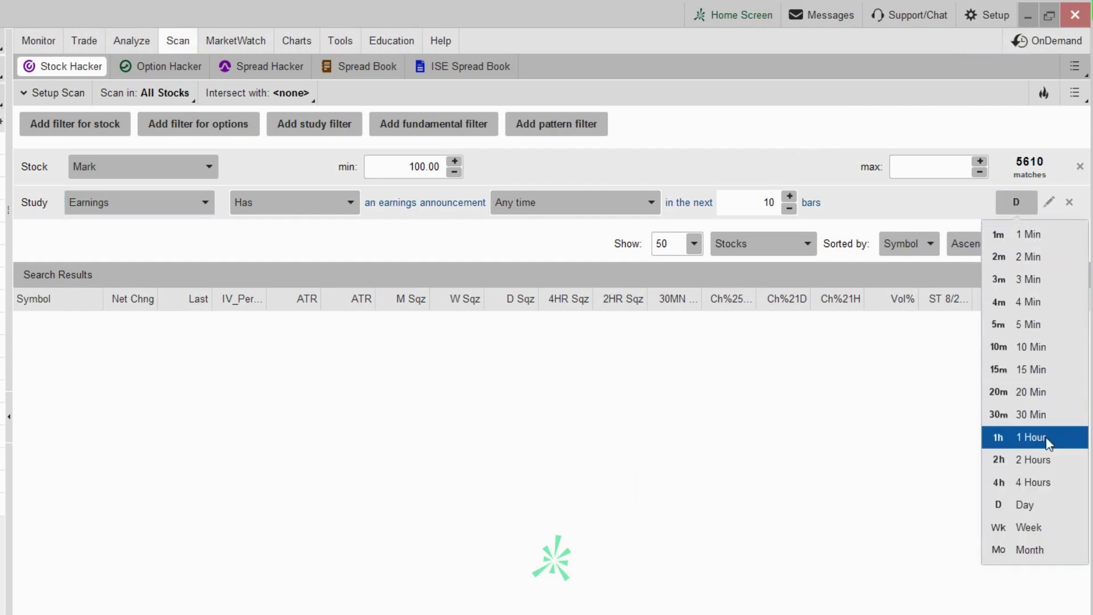
pyautogui.click(1057, 528)
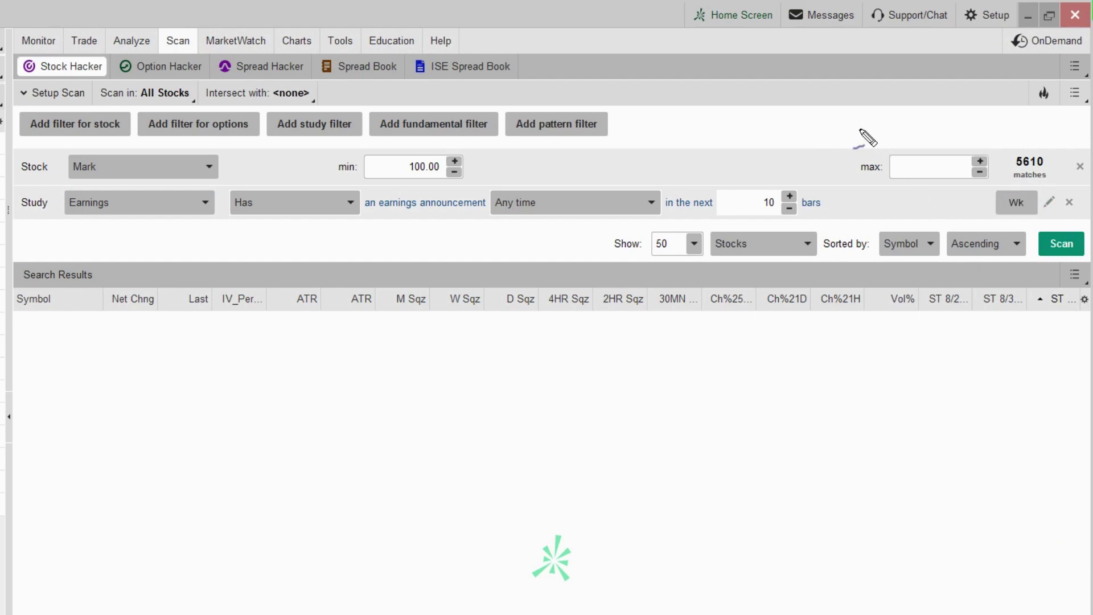
pyautogui.moveTo(854, 123)
pyautogui.mouseDown()
pyautogui.moveTo(813, 199)
pyautogui.moveTo(810, 162)
pyautogui.mouseUp()
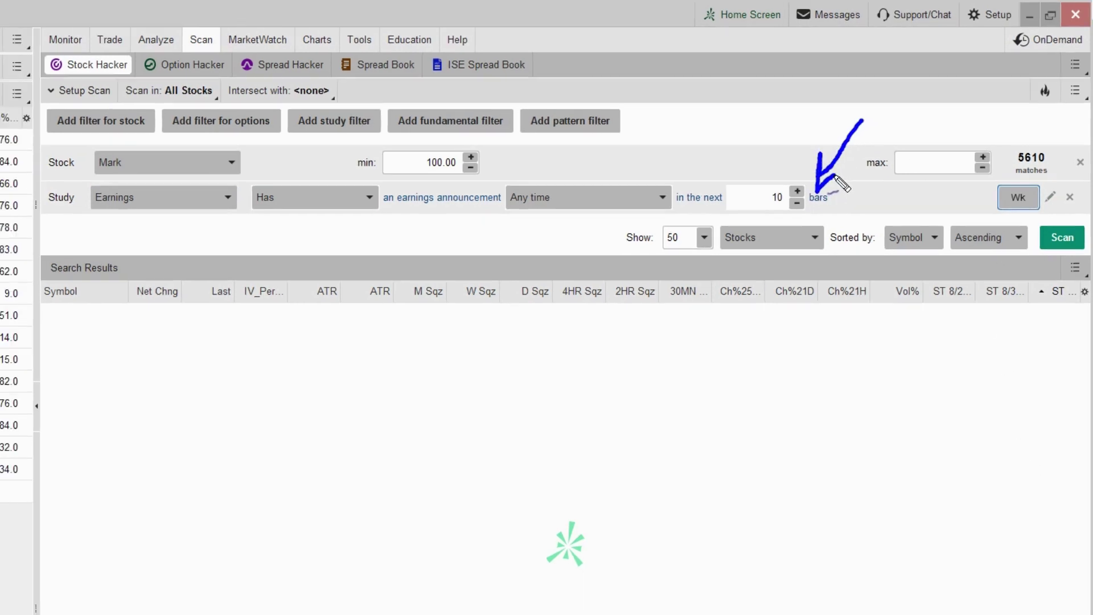
pyautogui.press('Escape')
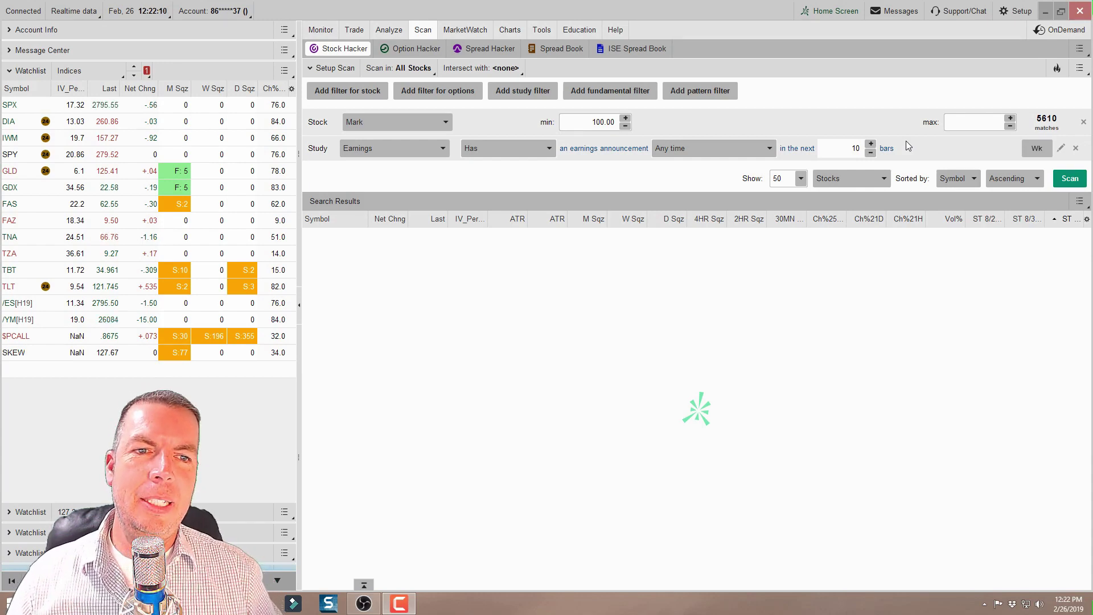
pyautogui.click(1037, 148)
pyautogui.click(1042, 369)
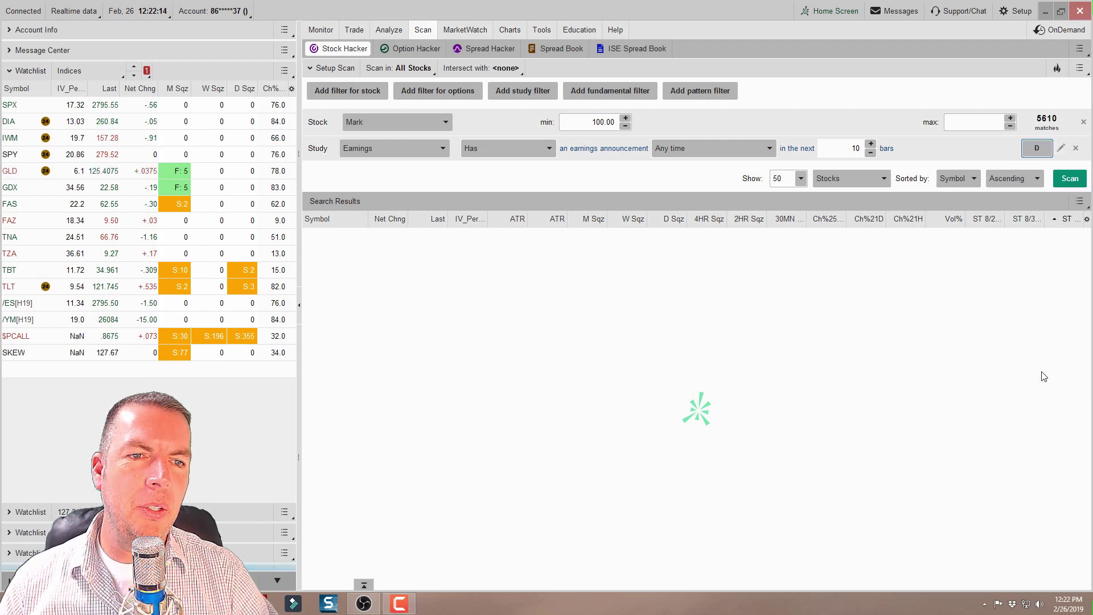
# Step: Set the Earnings filter to the next 5 bars, run the scan and look through the results
pyautogui.click(870, 152)
pyautogui.click(871, 153)
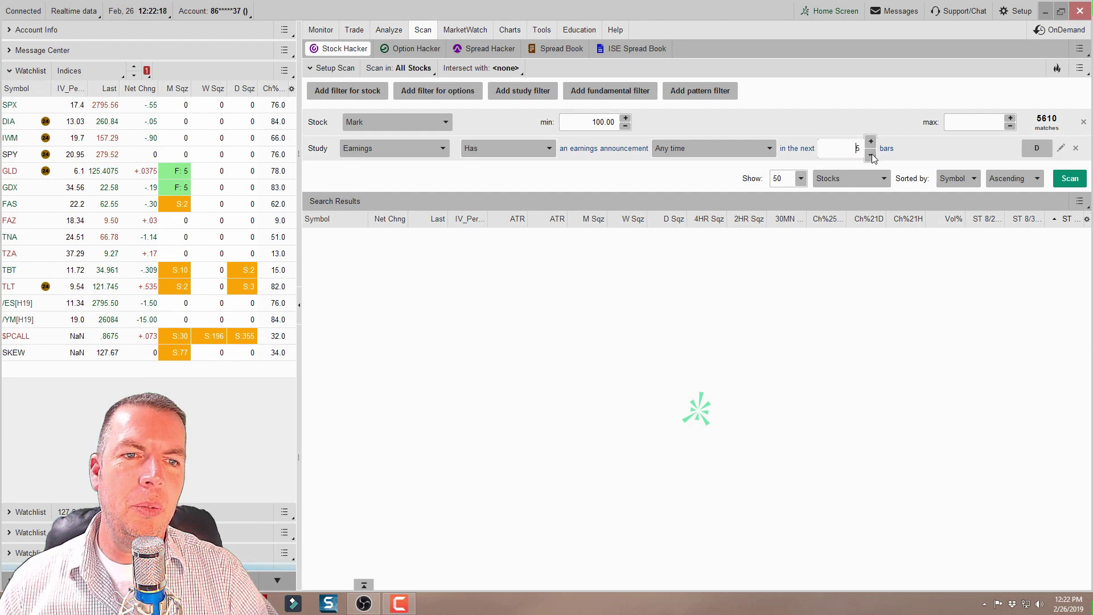
pyautogui.click(871, 153)
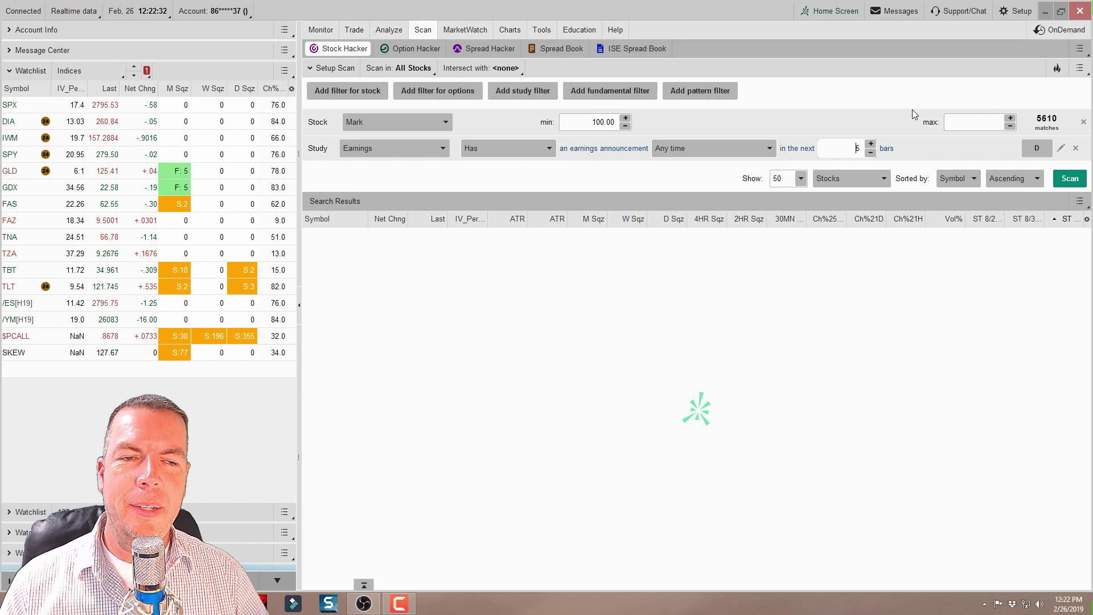
pyautogui.click(1065, 182)
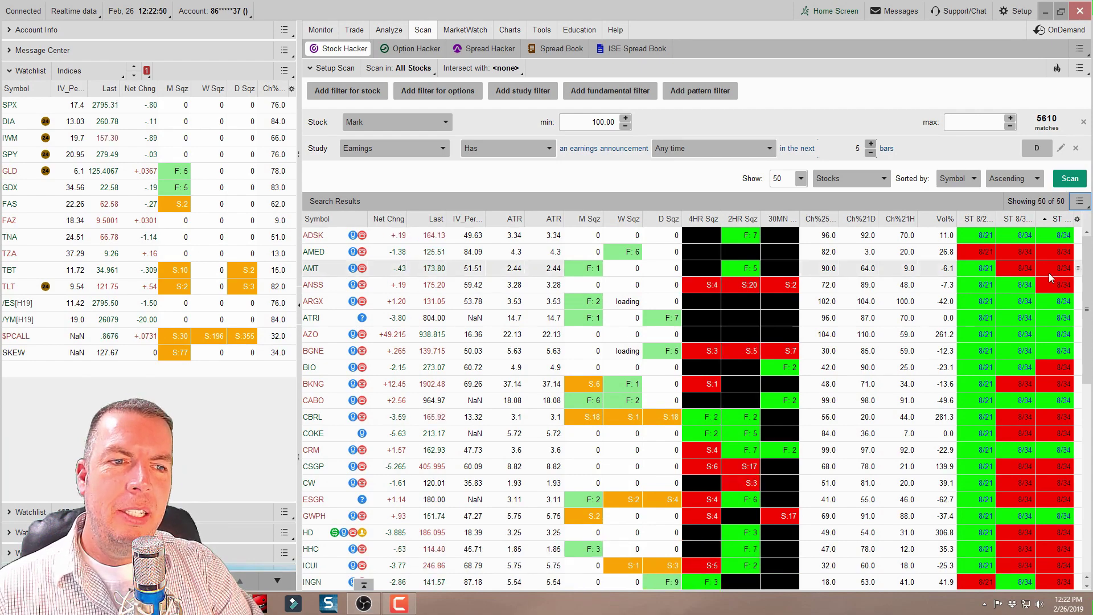
pyautogui.scroll(-9, 1018, 367)
pyautogui.scroll(9, 1018, 367)
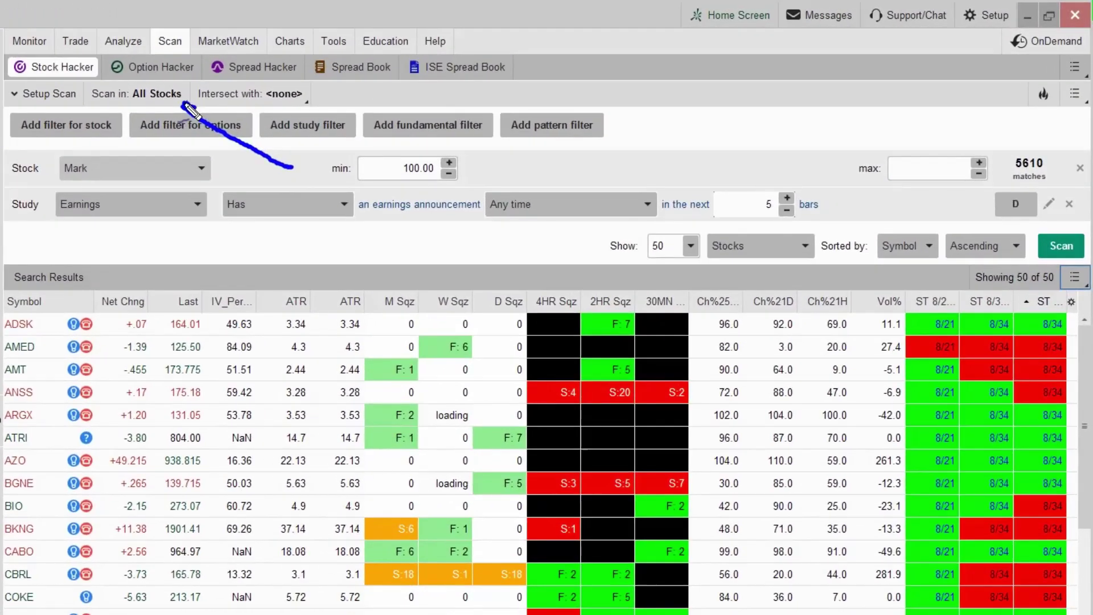
# Step: Run the scan within the 1 Favorites watchlist, then remove the Mark price filter and rerun it
pyautogui.click(166, 93)
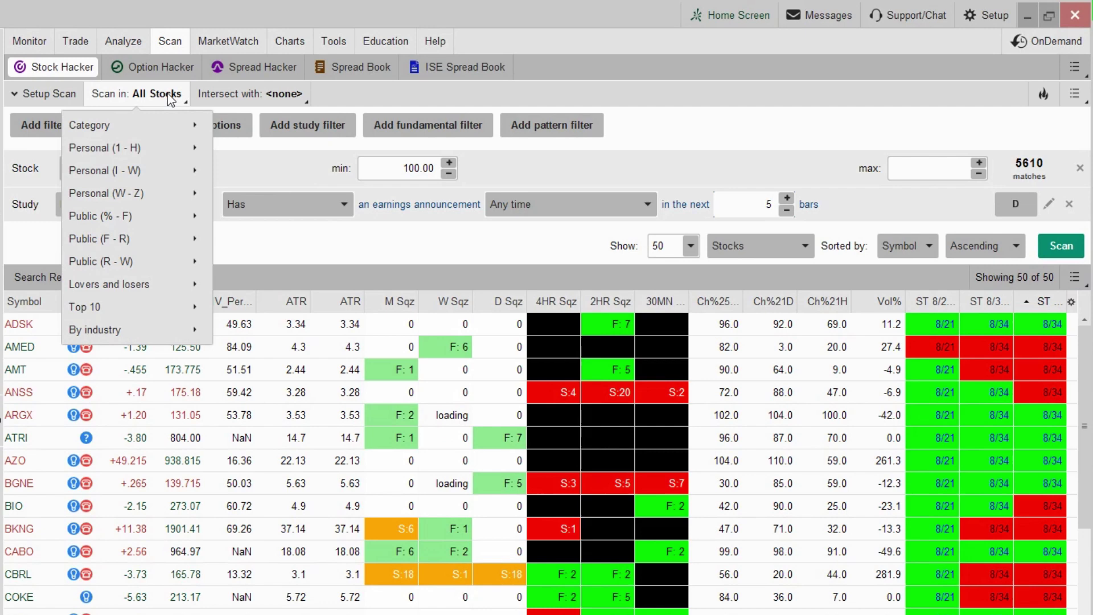
pyautogui.moveTo(165, 122)
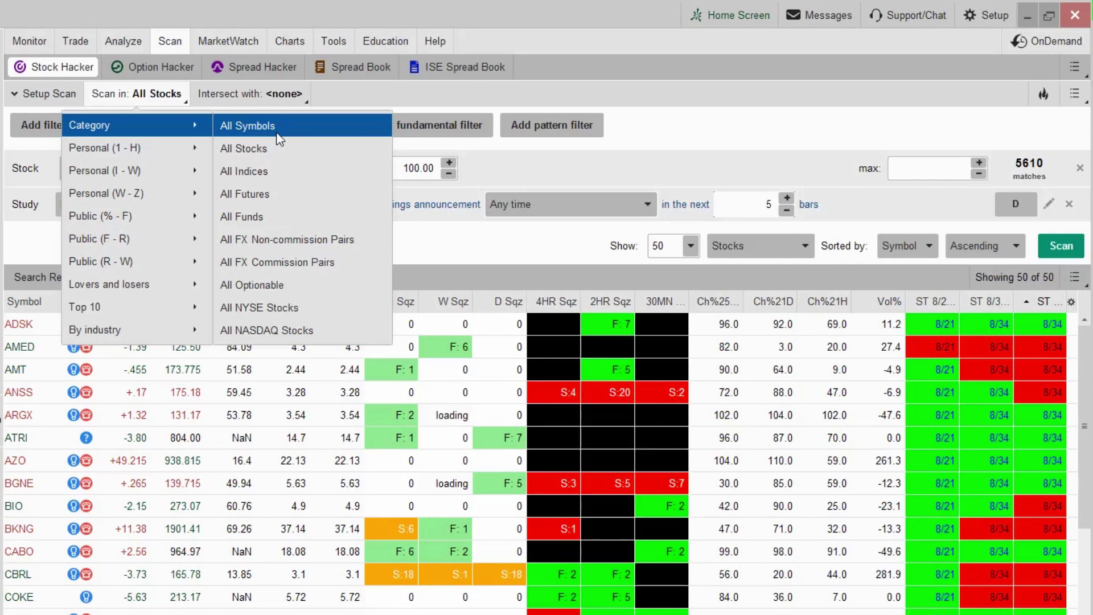
pyautogui.moveTo(145, 148)
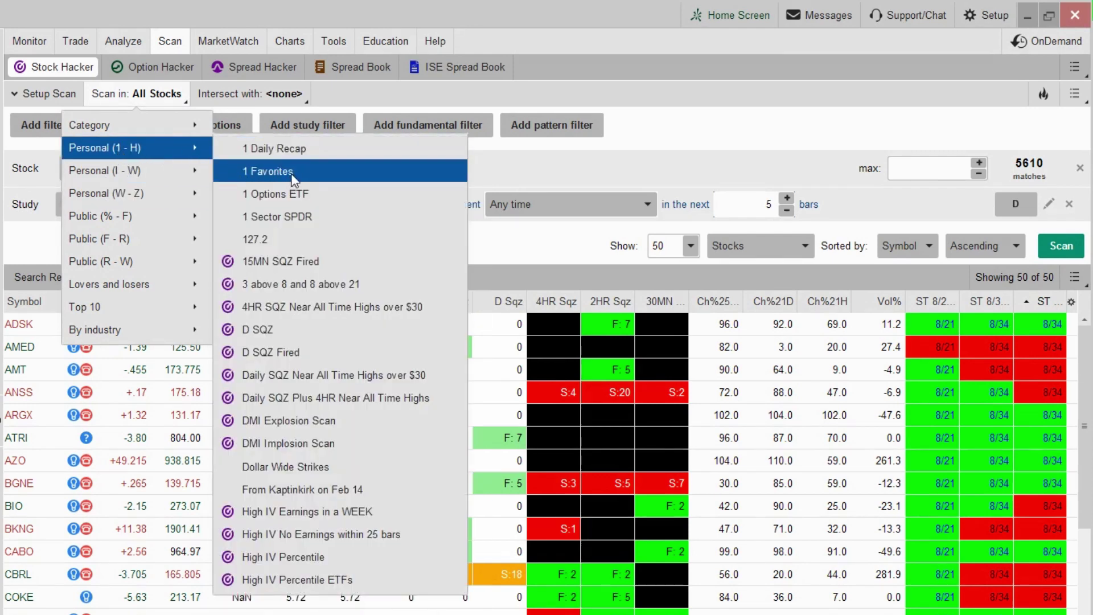
pyautogui.click(272, 171)
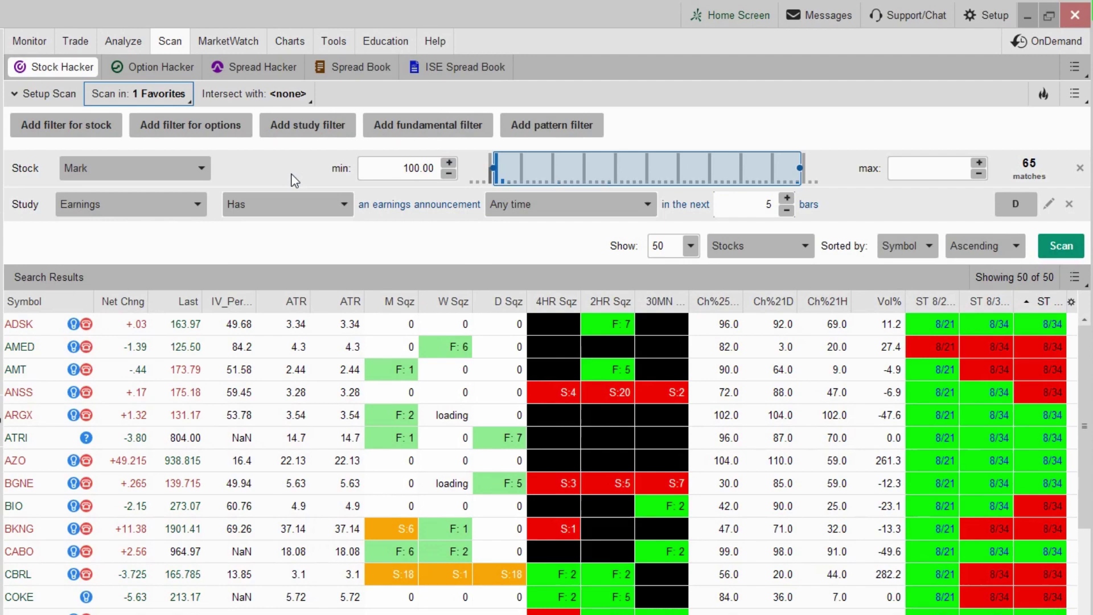
pyautogui.click(1069, 253)
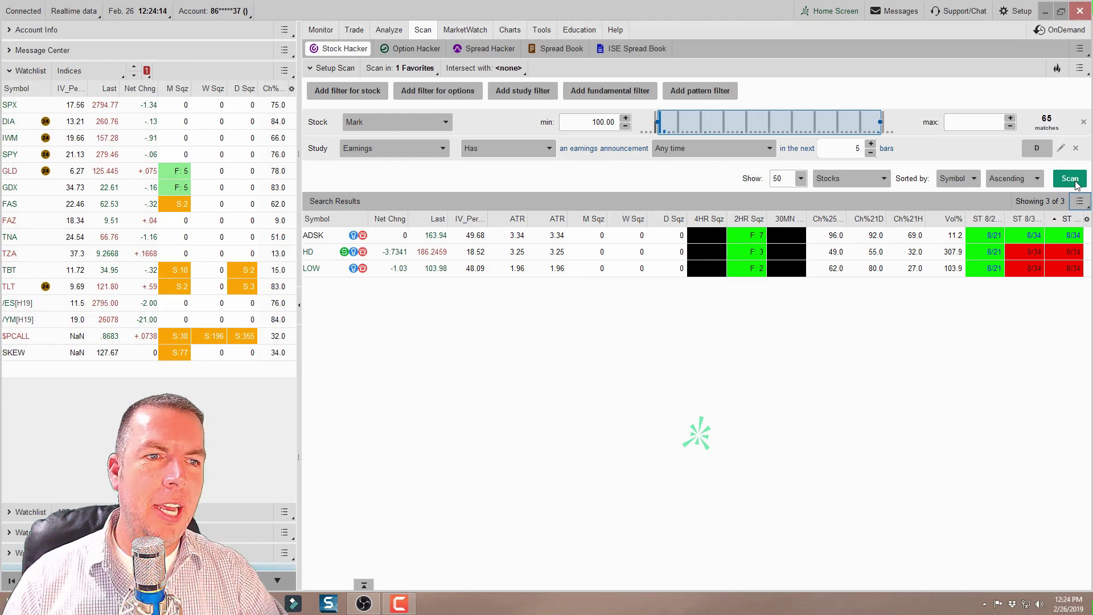
pyautogui.click(1083, 122)
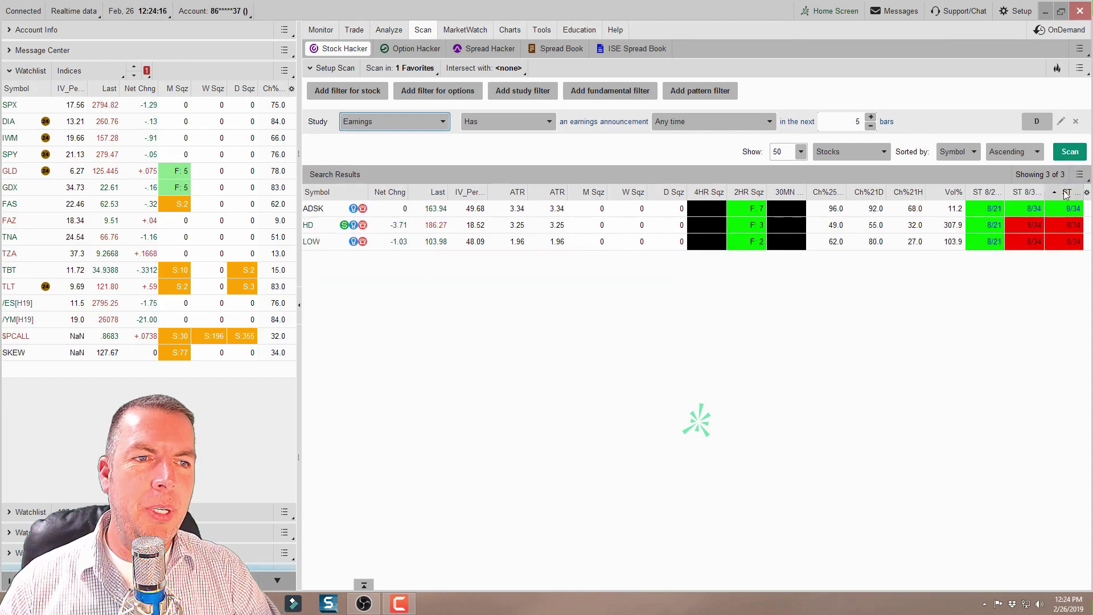
pyautogui.click(1070, 152)
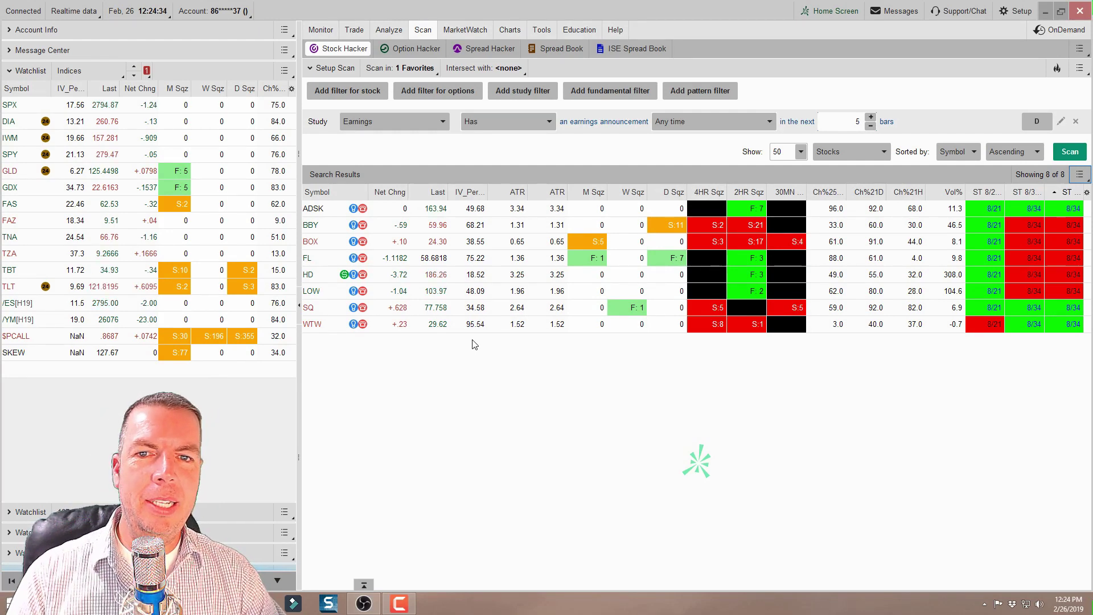
# Step: Add a stock filter to the scan and set it to Mark with a minimum of 100
pyautogui.click(323, 93)
pyautogui.click(367, 122)
pyautogui.scroll(-3, 377, 231)
pyautogui.click(377, 228)
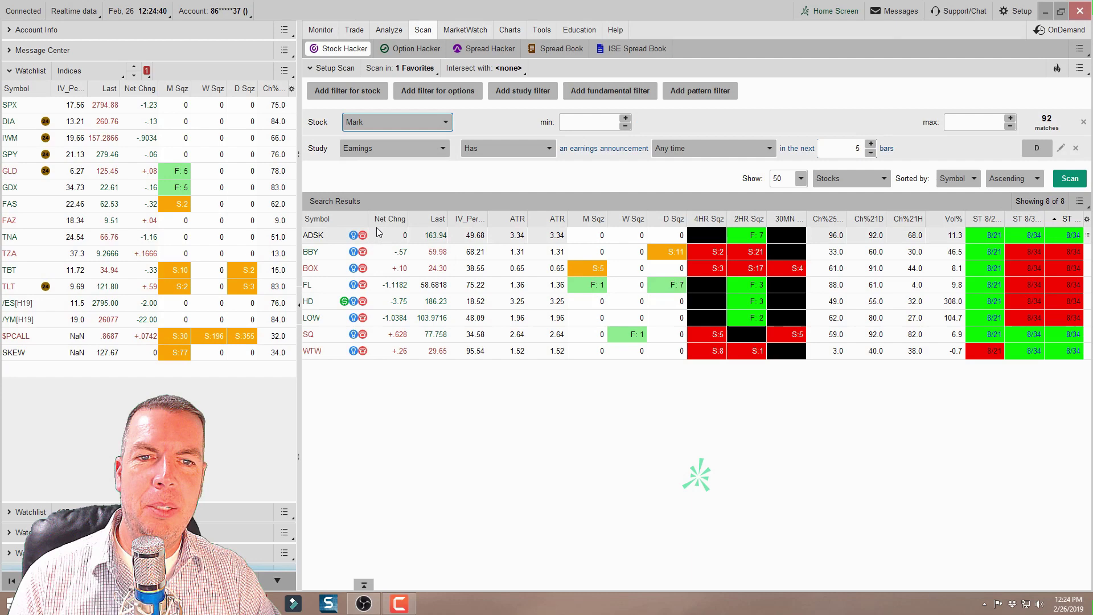
pyautogui.click(589, 119)
pyautogui.write('100')
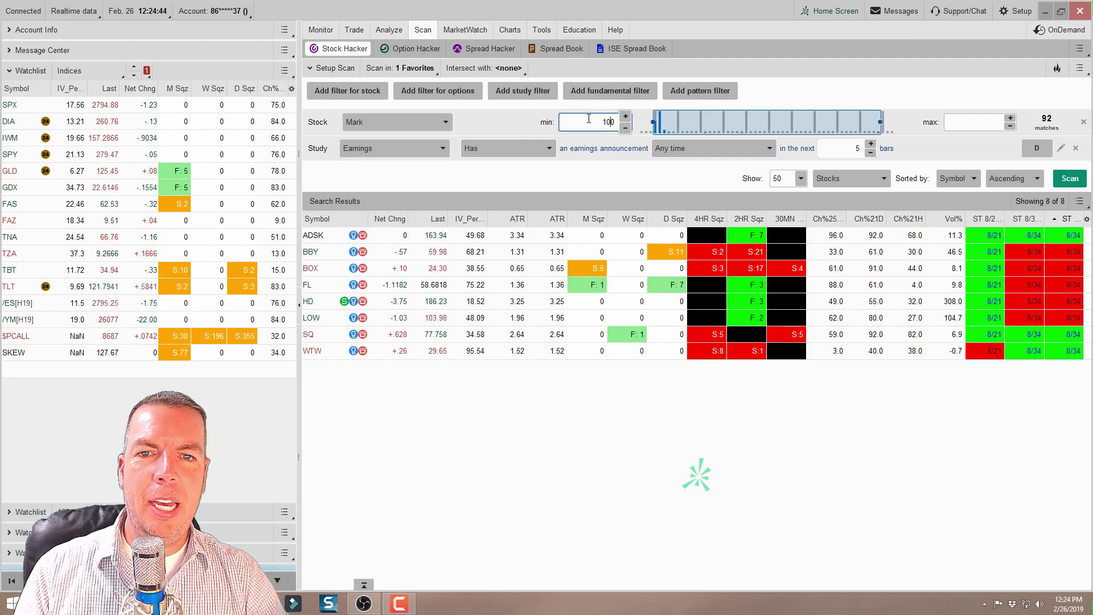
# Step: Set the scan universe to the All Stocks category and run the scan
pyautogui.click(414, 72)
pyautogui.moveTo(414, 94)
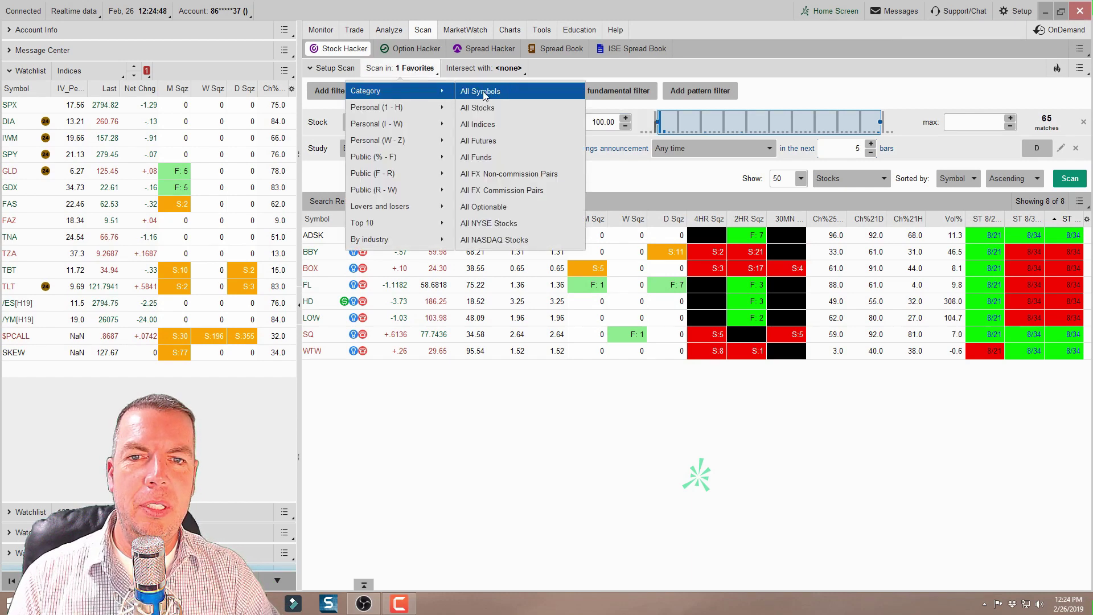
pyautogui.click(497, 107)
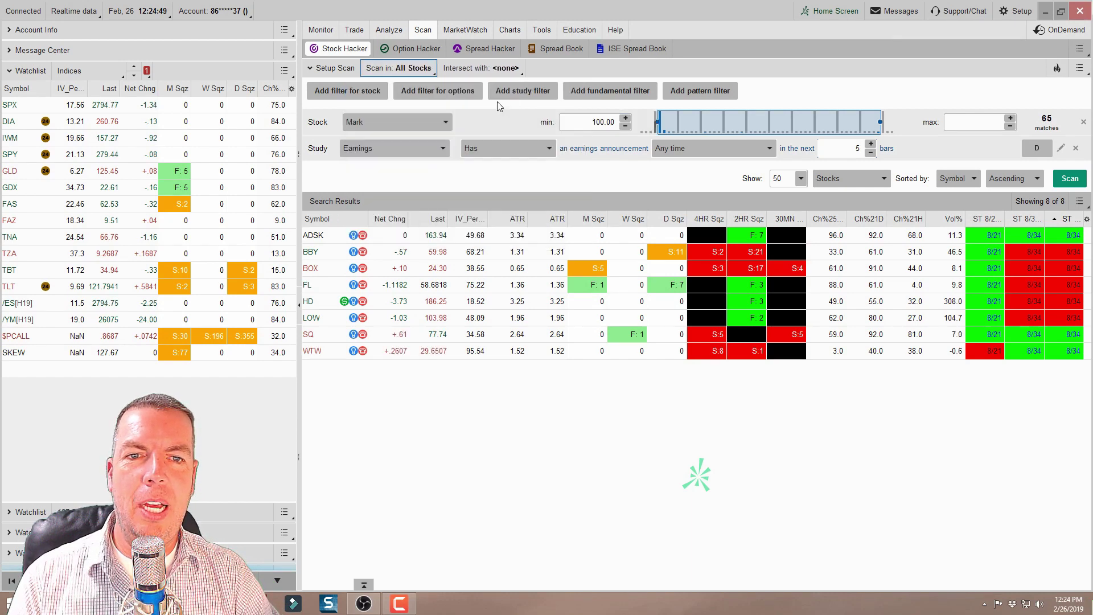
pyautogui.click(1070, 178)
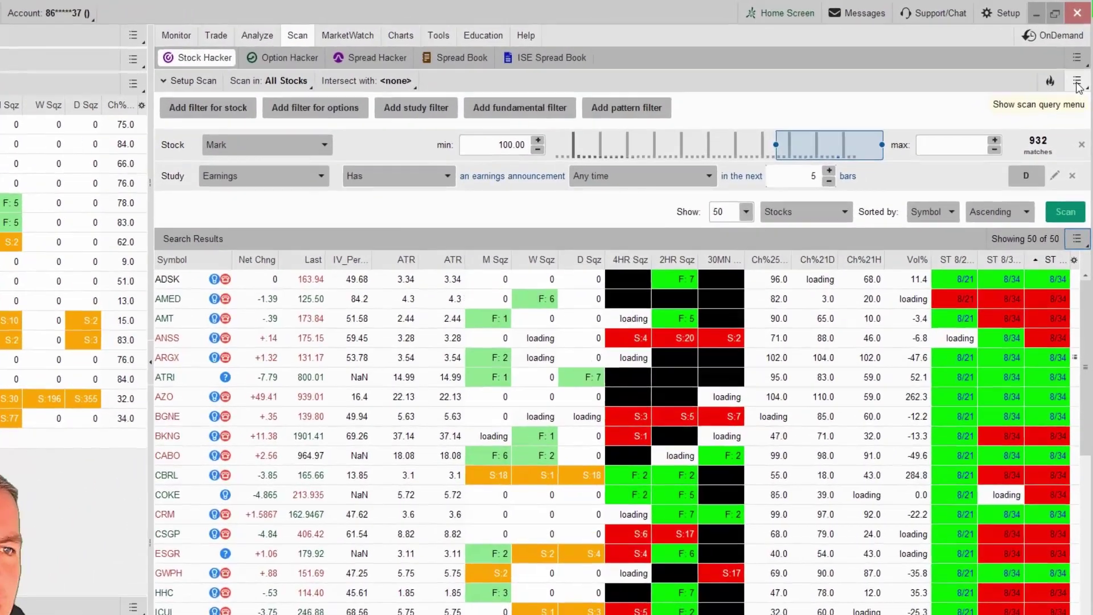
# Step: Save the scan query under the name Earnings Within 1 Week
pyautogui.click(1078, 77)
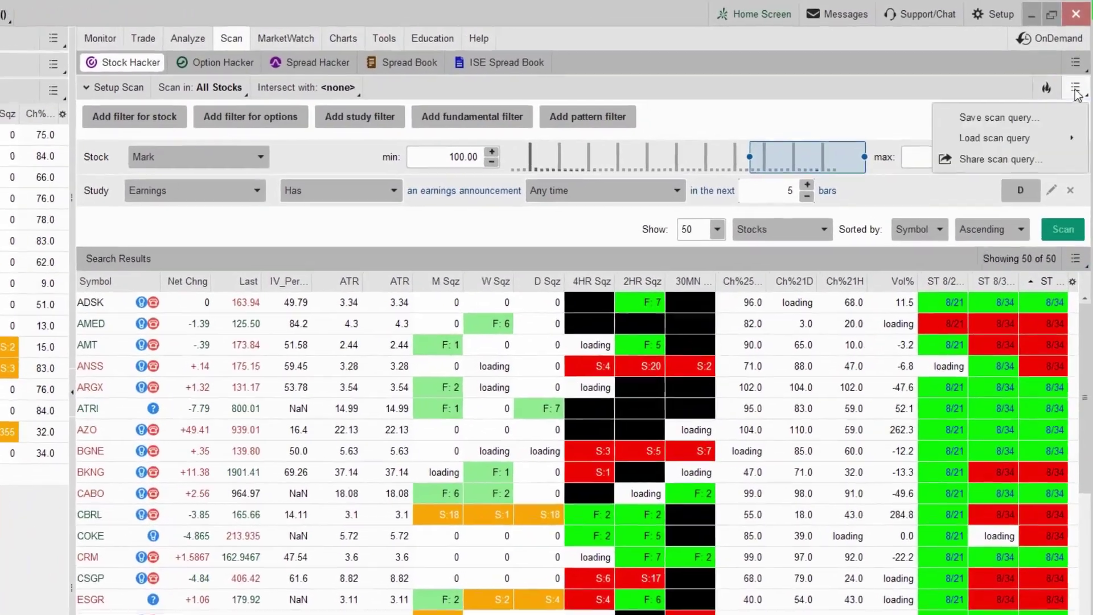
pyautogui.click(1035, 133)
pyautogui.moveTo(859, 127); pyautogui.dragTo(412, 174)
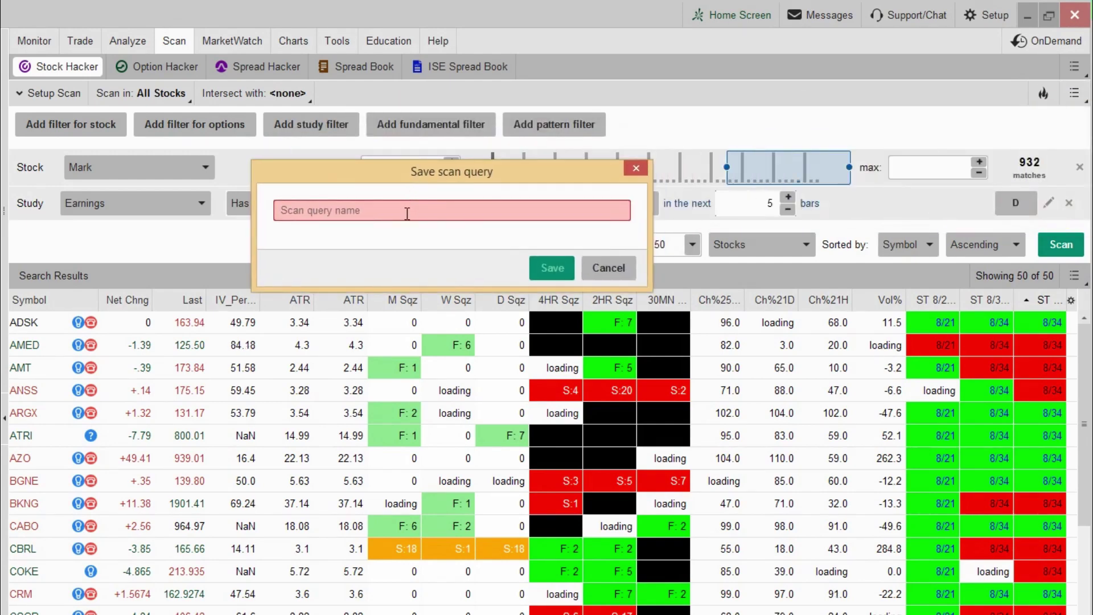
pyautogui.click(407, 214)
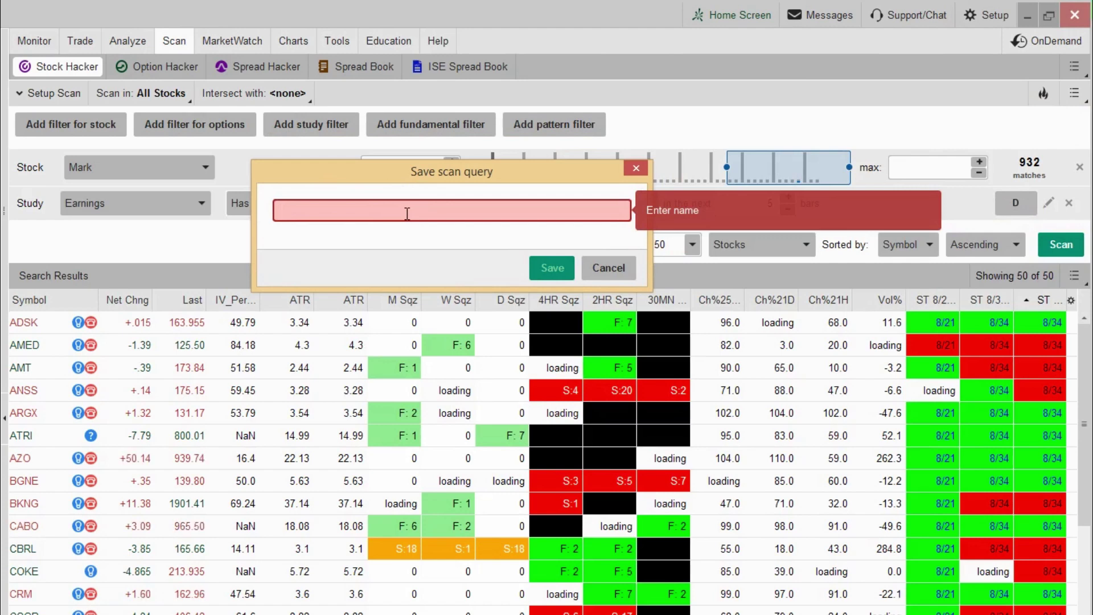
pyautogui.write('Earning')
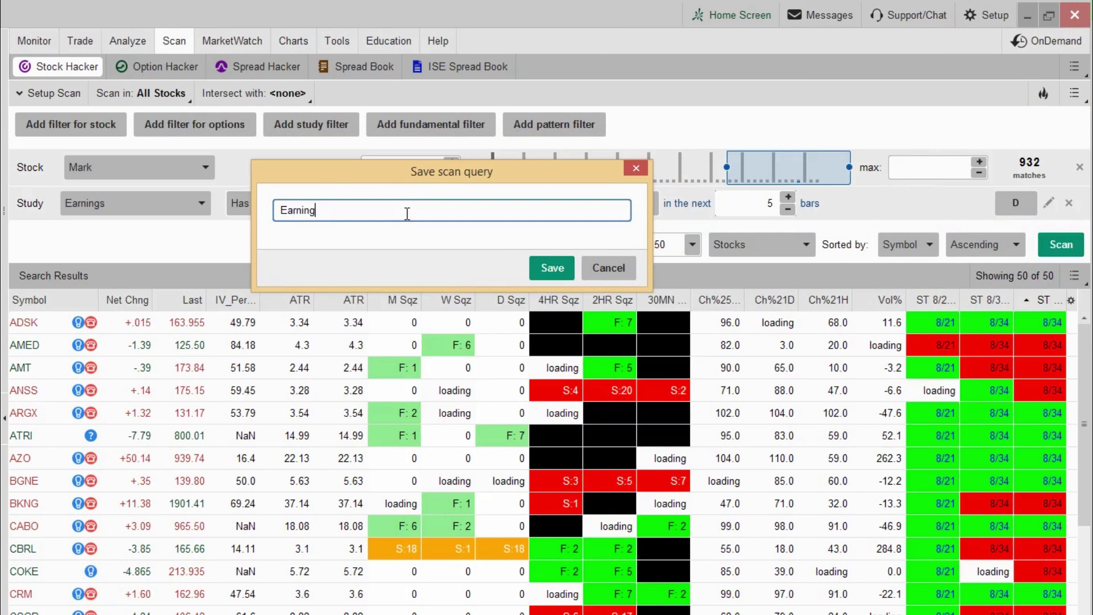
pyautogui.write('s Within 1 ')
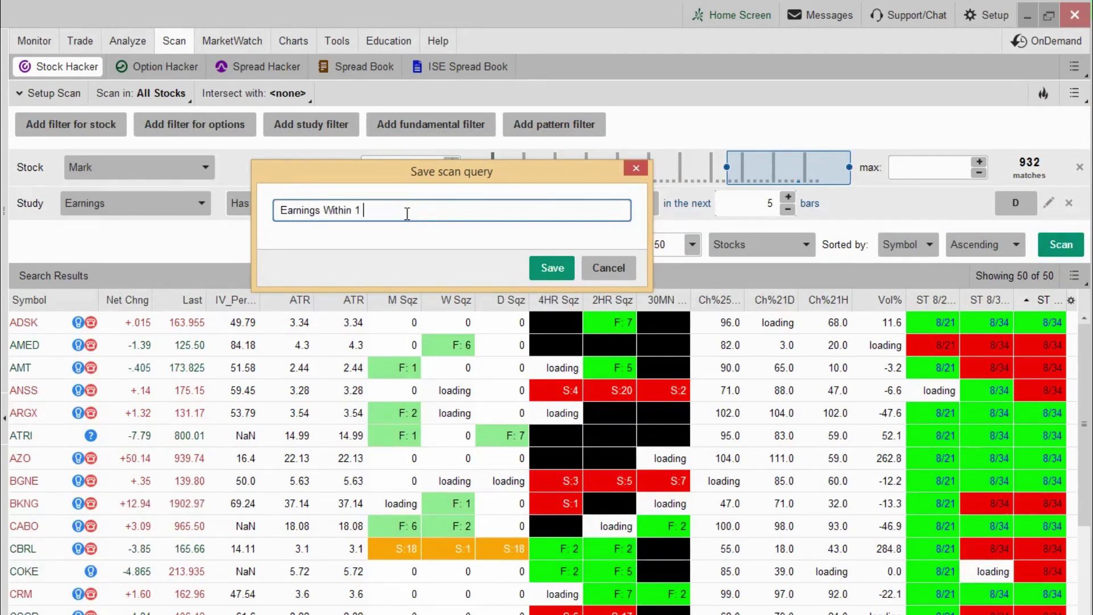
pyautogui.write('Week')
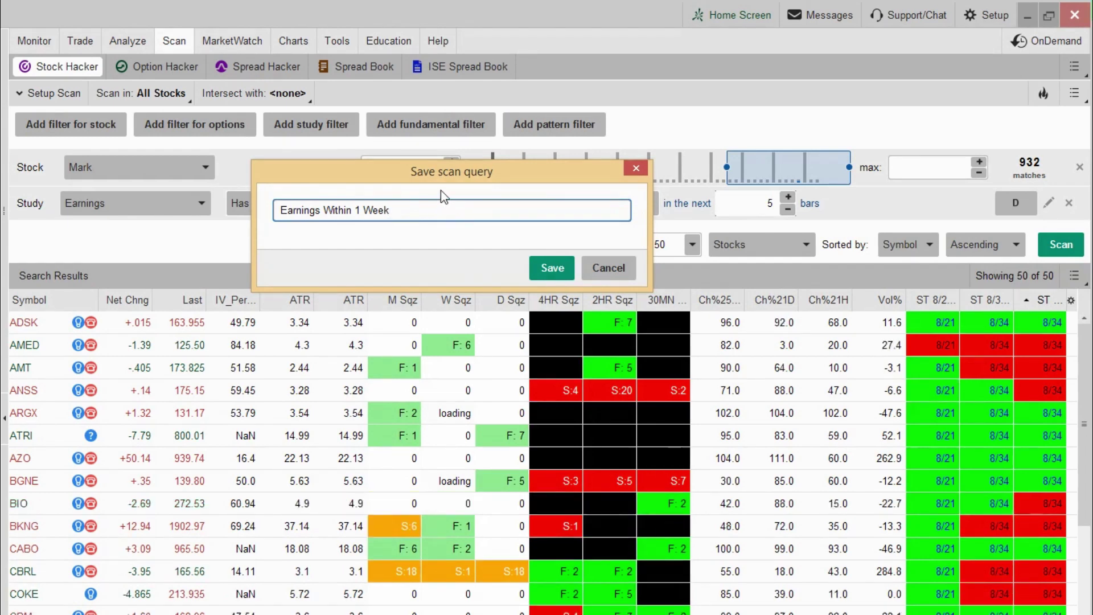
pyautogui.click(553, 267)
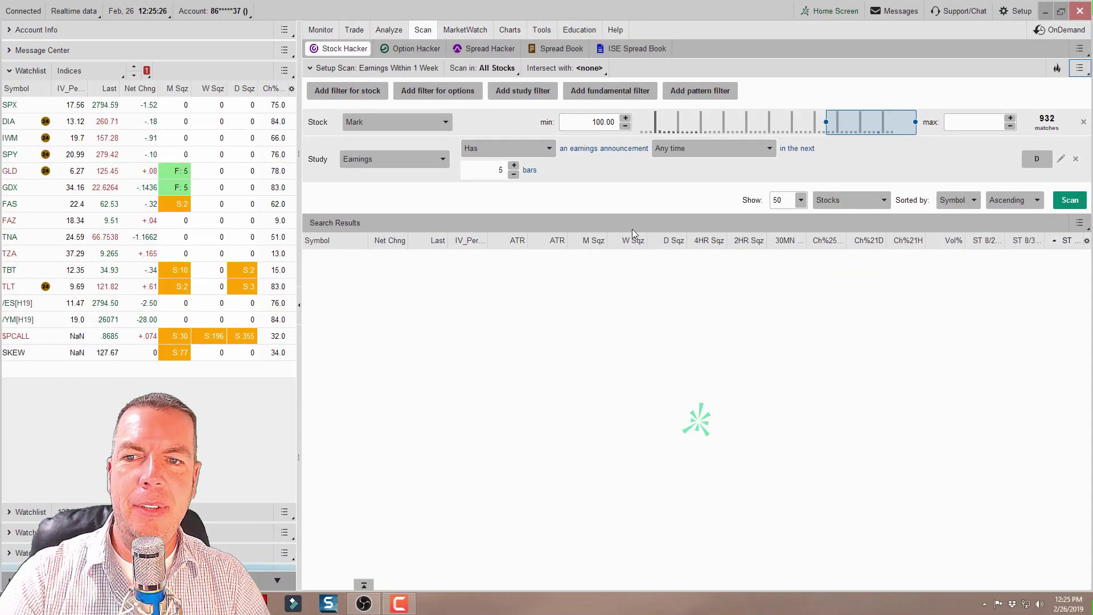
# Step: Show the saved Earnings Within 1 Week scan in the sidebar watchlist in place of Indices
pyautogui.click(90, 73)
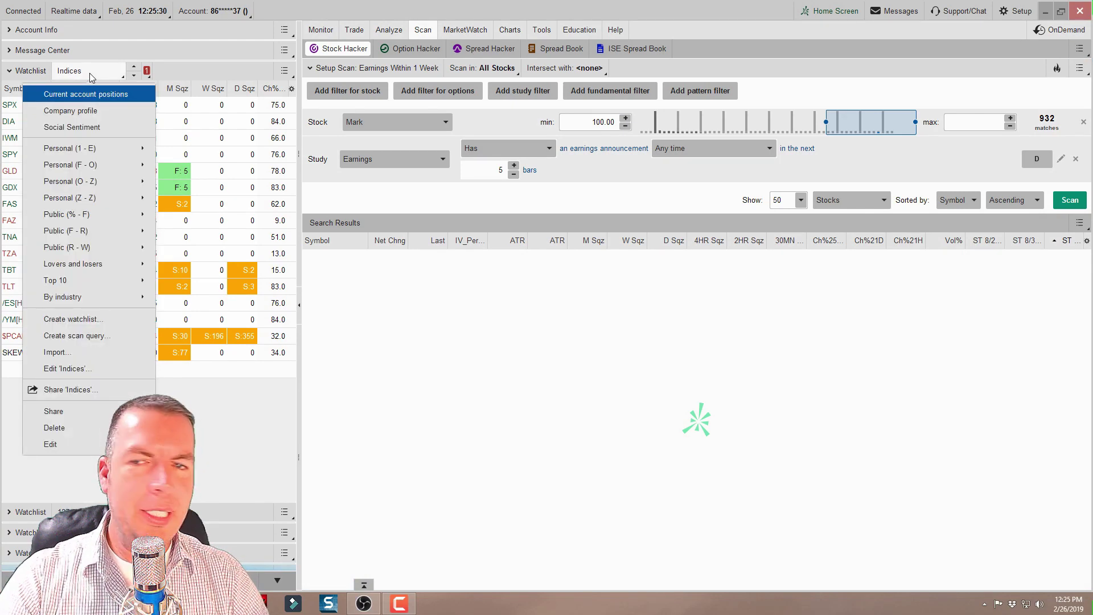
pyautogui.moveTo(88, 148)
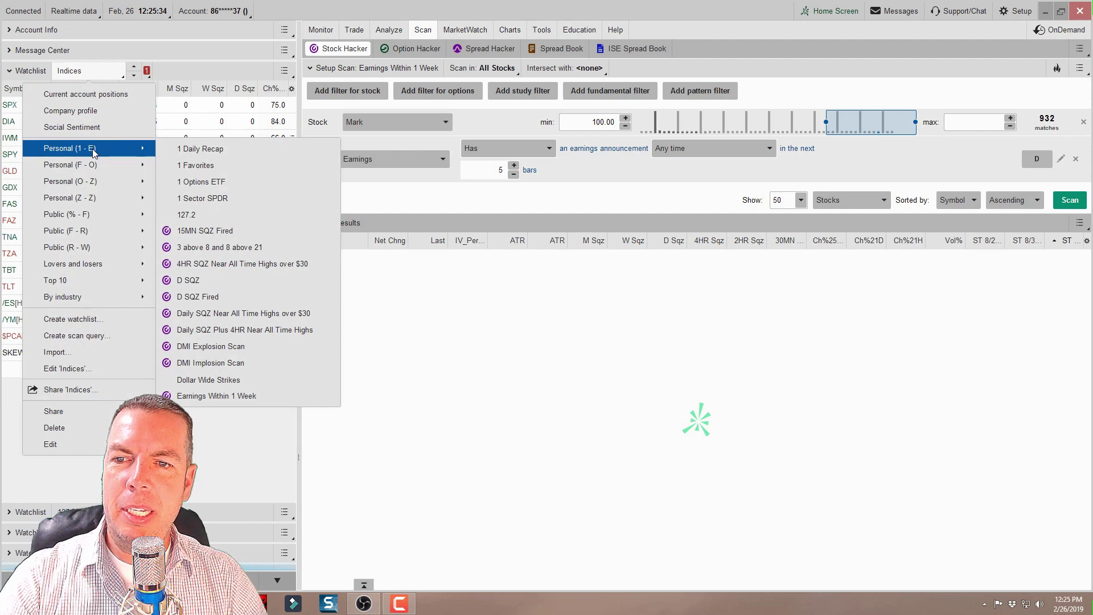
pyautogui.click(257, 398)
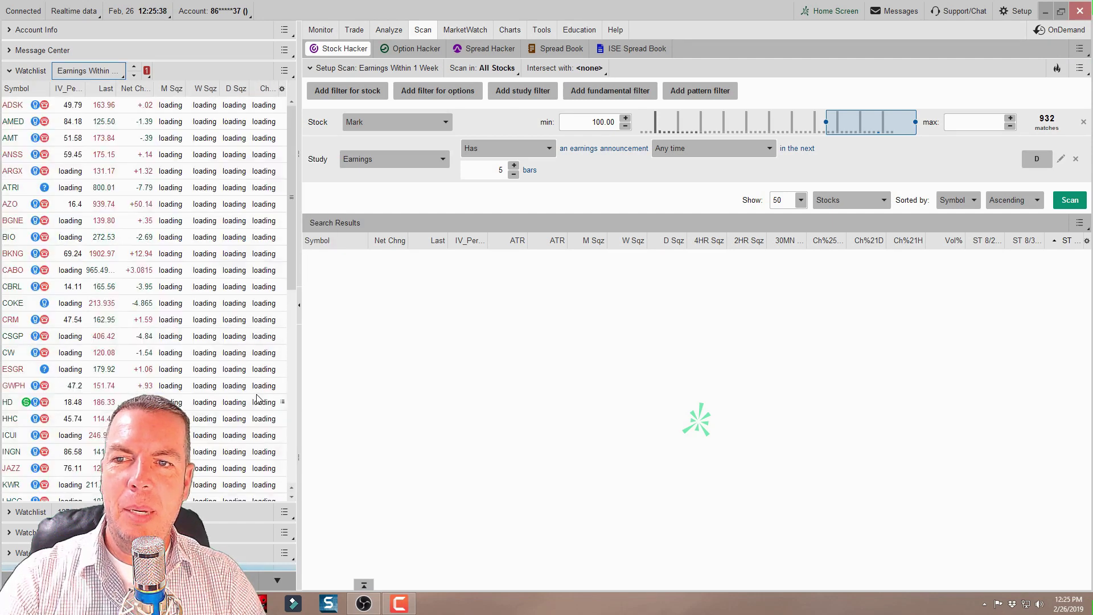
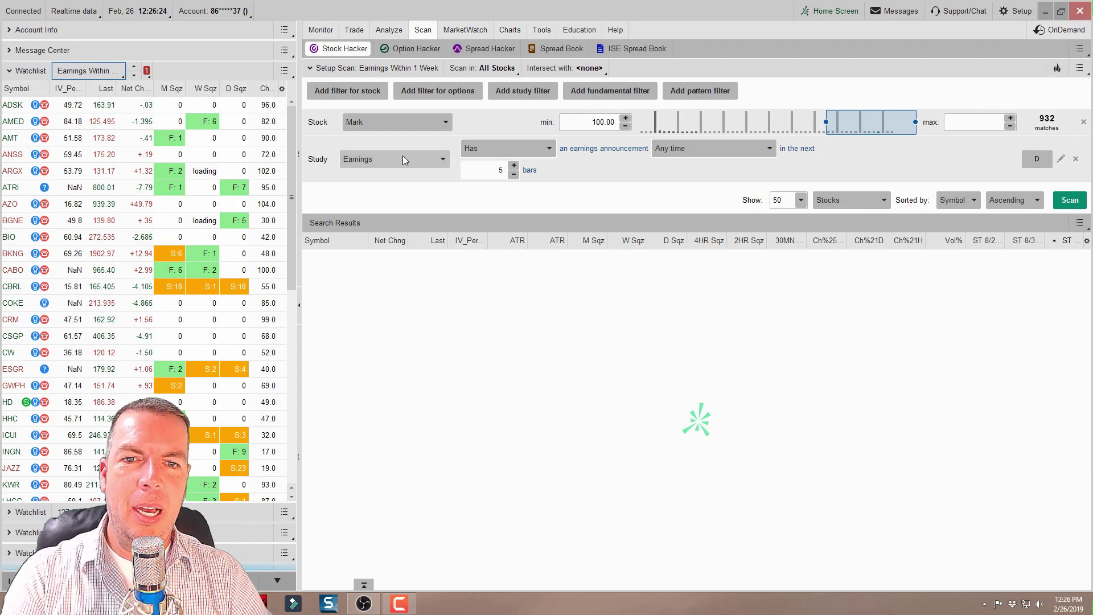
# Step: Reduce the Earnings filter's look-ahead to the next 2 bars
pyautogui.click(514, 176)
pyautogui.click(515, 179)
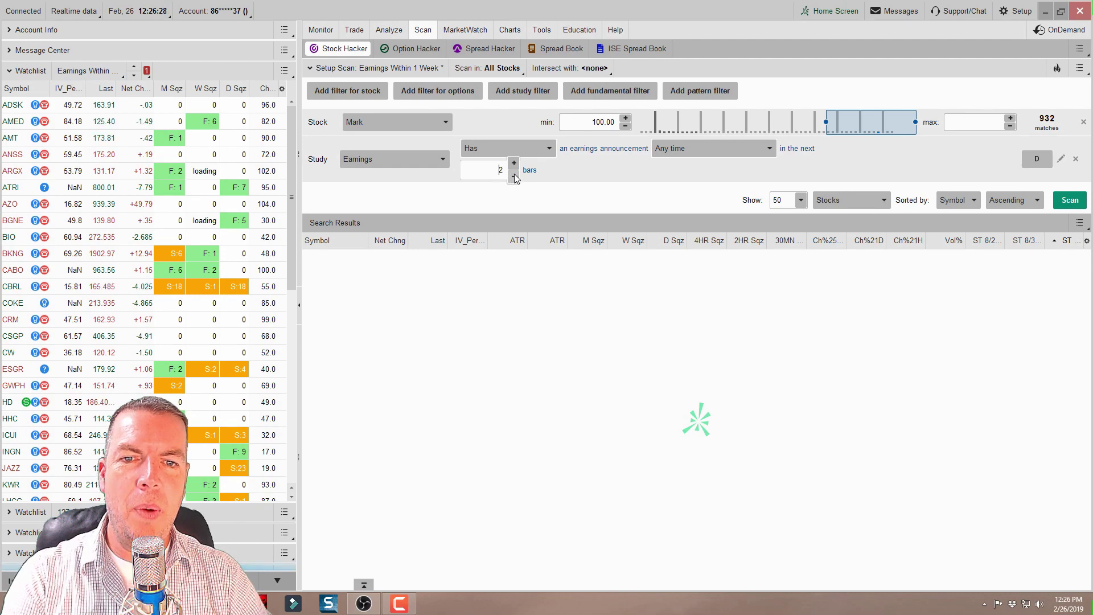
pyautogui.click(515, 178)
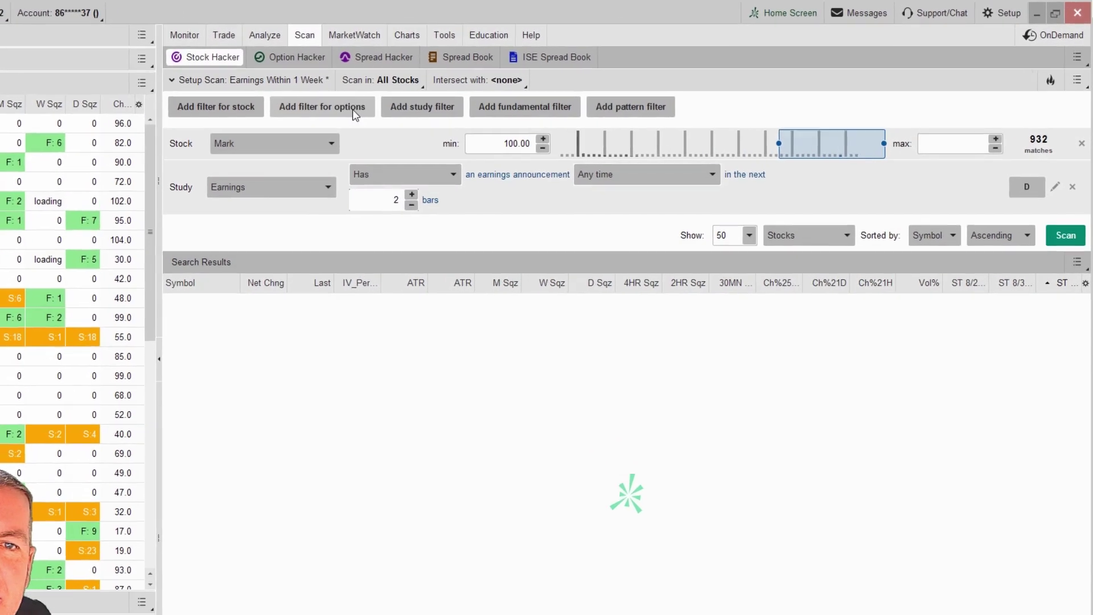
# Step: Add an IV_Percentile volatility study filter with the implied volatility percentile between 50% and 100%
pyautogui.click(339, 120)
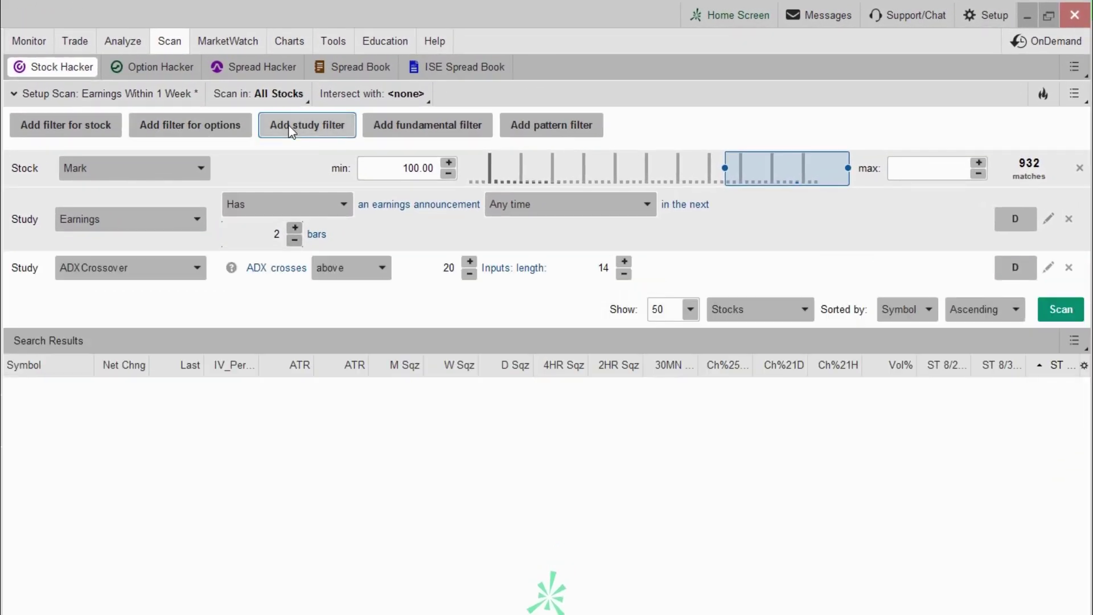
pyautogui.click(123, 268)
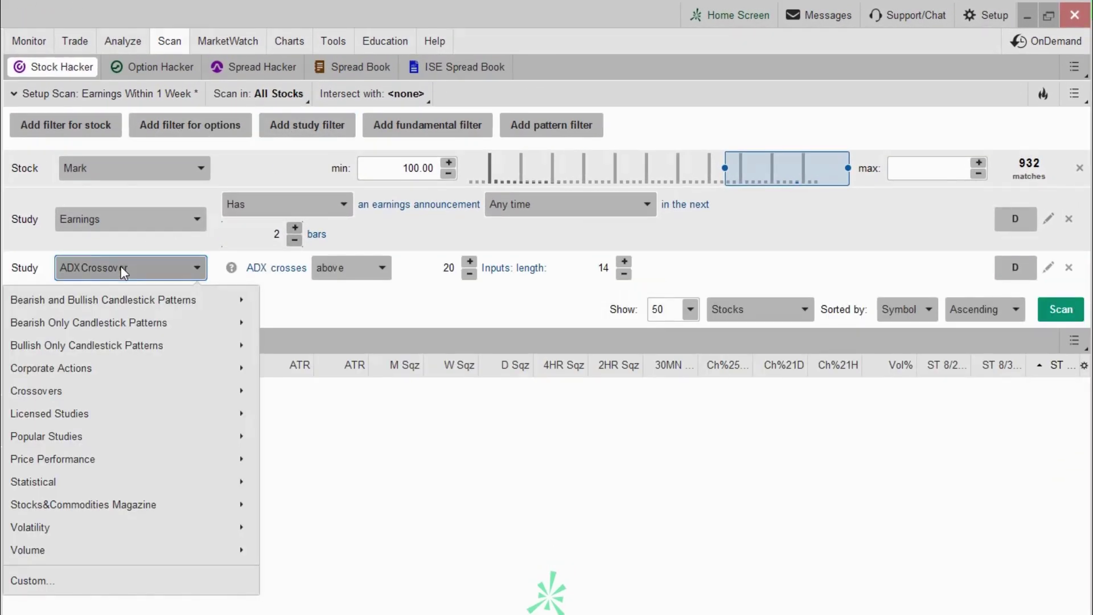
pyautogui.moveTo(84, 536)
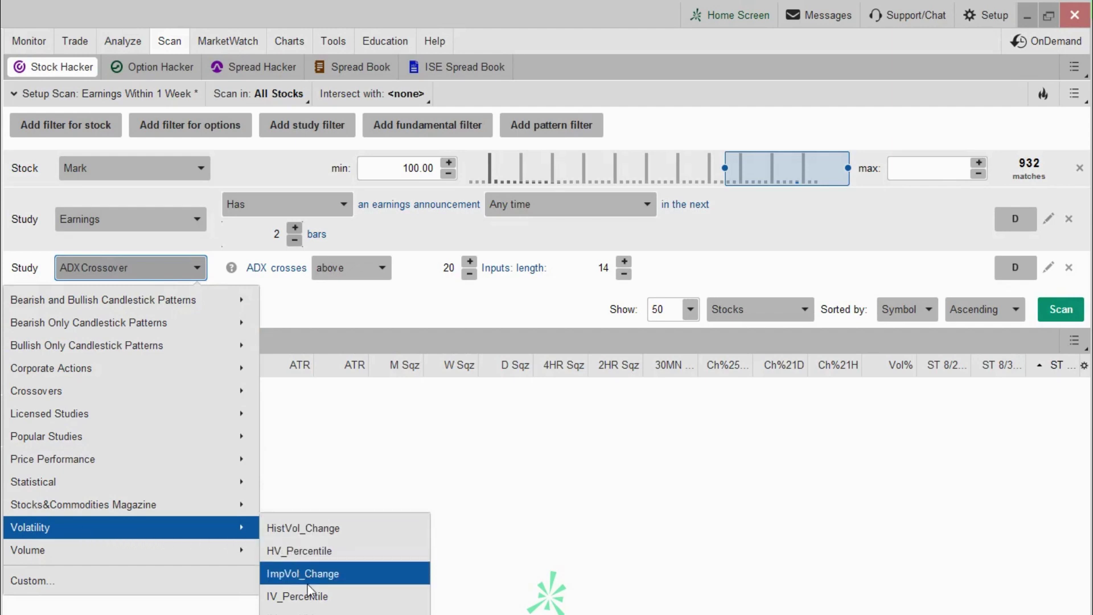
pyautogui.click(353, 598)
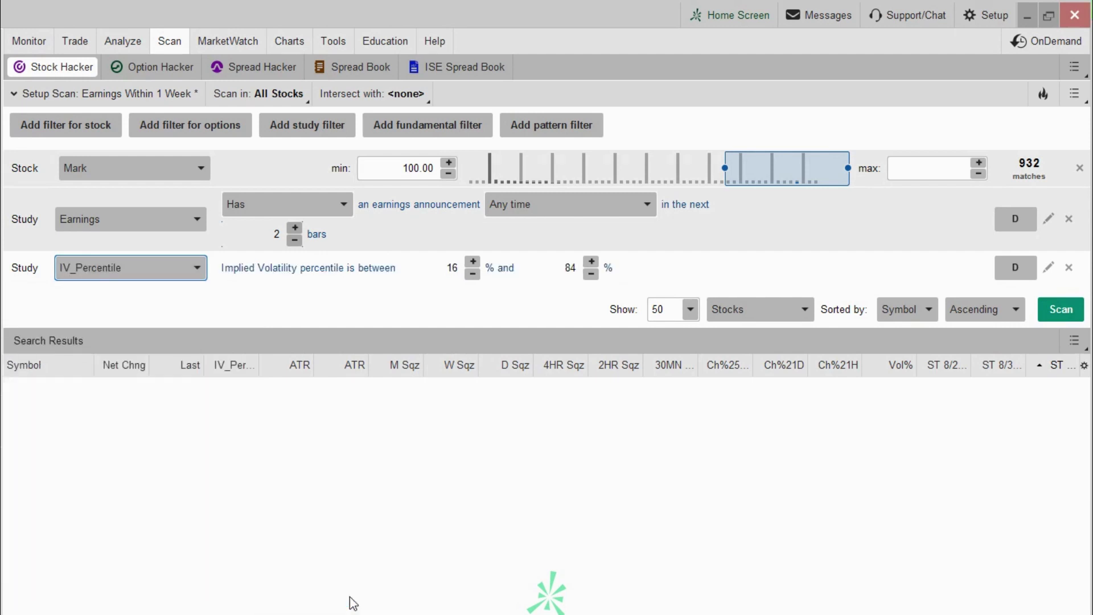
pyautogui.click(451, 277)
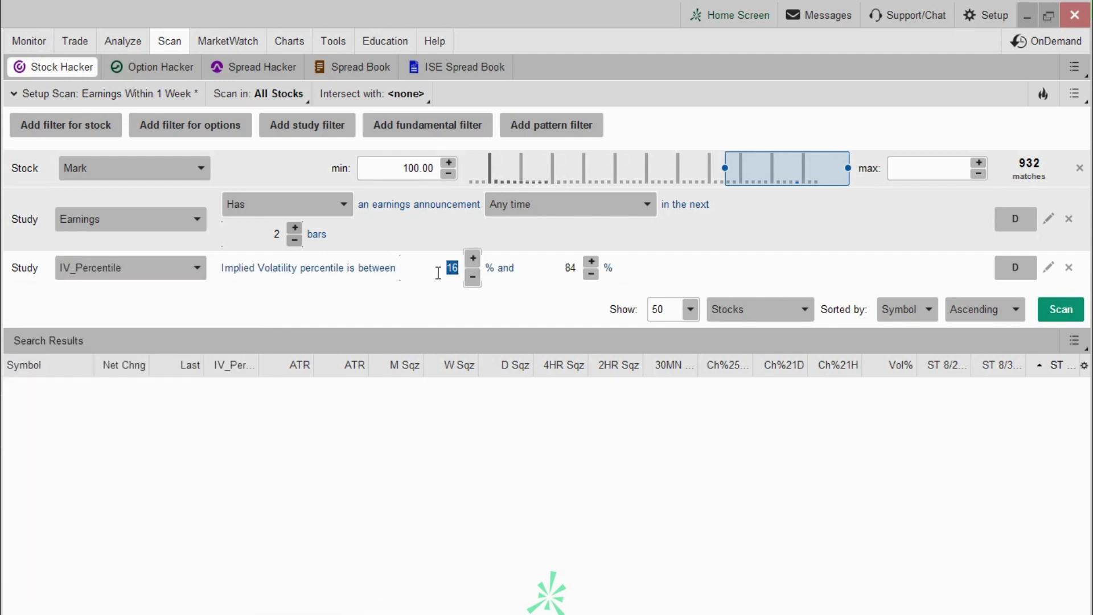
pyautogui.write('50')
pyautogui.click(557, 269)
pyautogui.write('100')
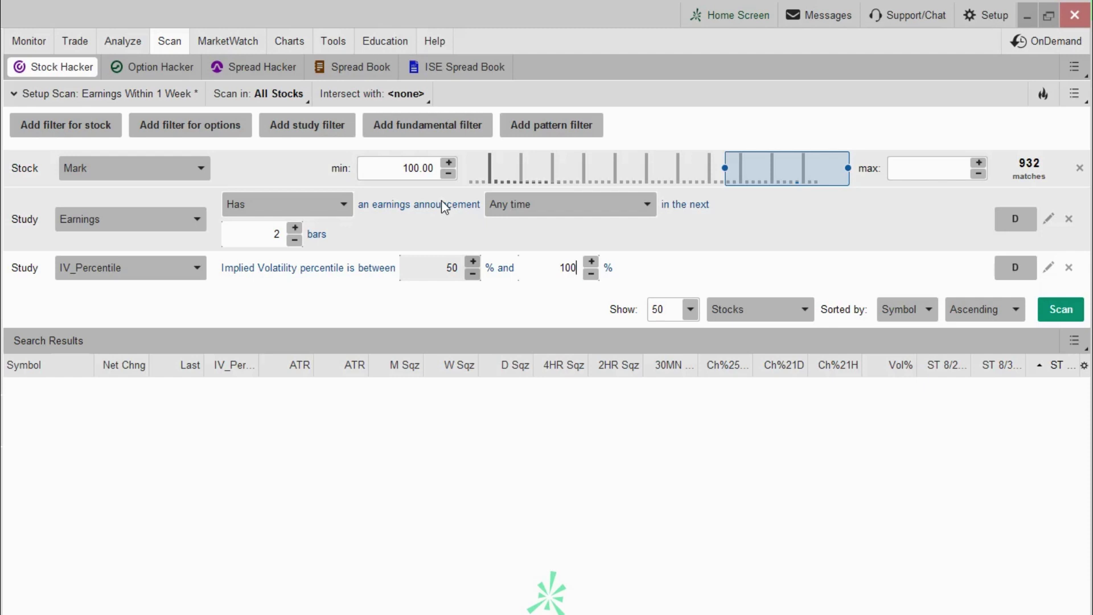
# Step: Intersect the scan with the All Optionable category and run it
pyautogui.click(374, 95)
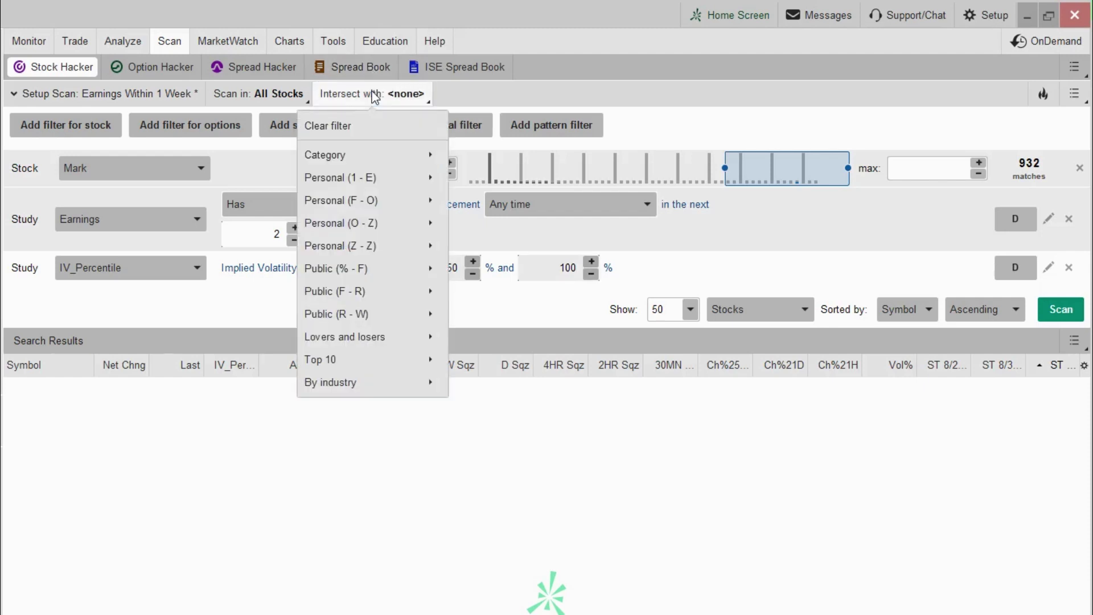
pyautogui.moveTo(360, 155)
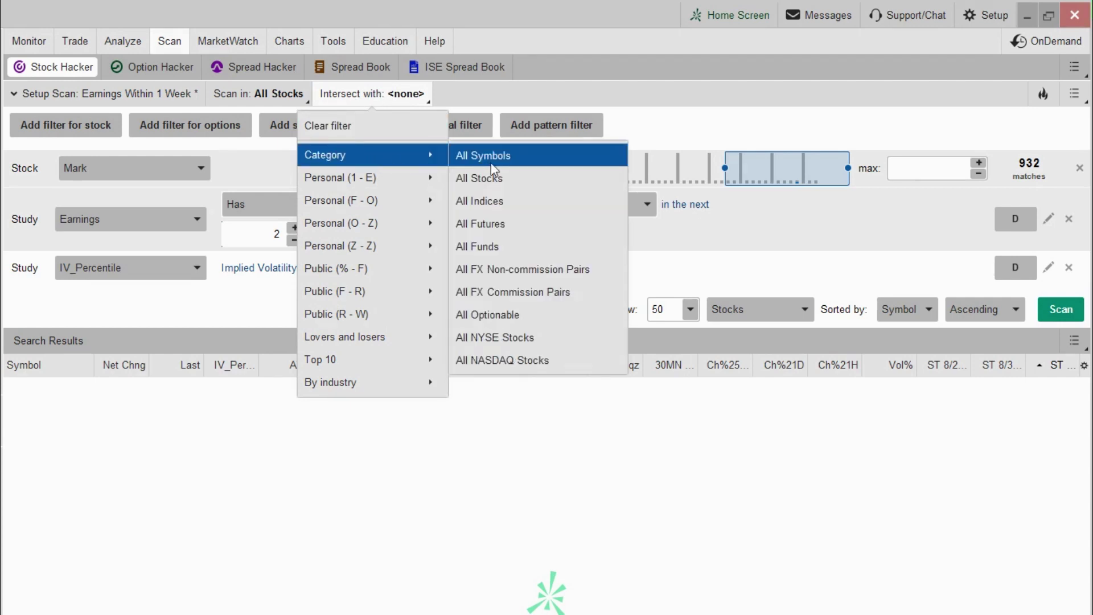
pyautogui.click(527, 311)
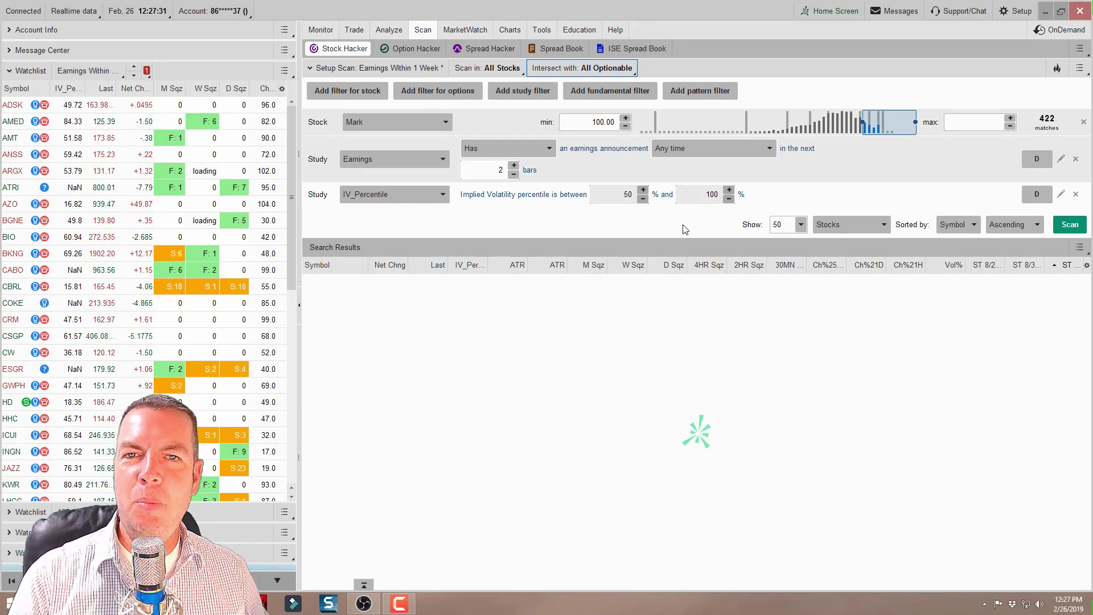
pyautogui.click(1069, 225)
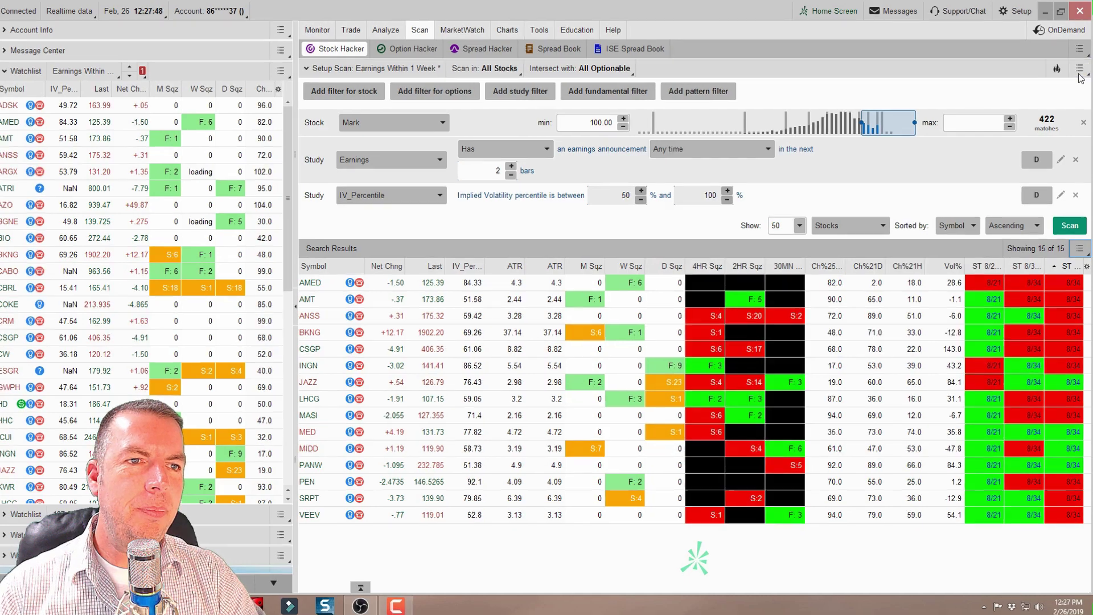
# Step: Save the current scan query under the new name "Earnings Within 2 days High IV"
pyautogui.click(1080, 78)
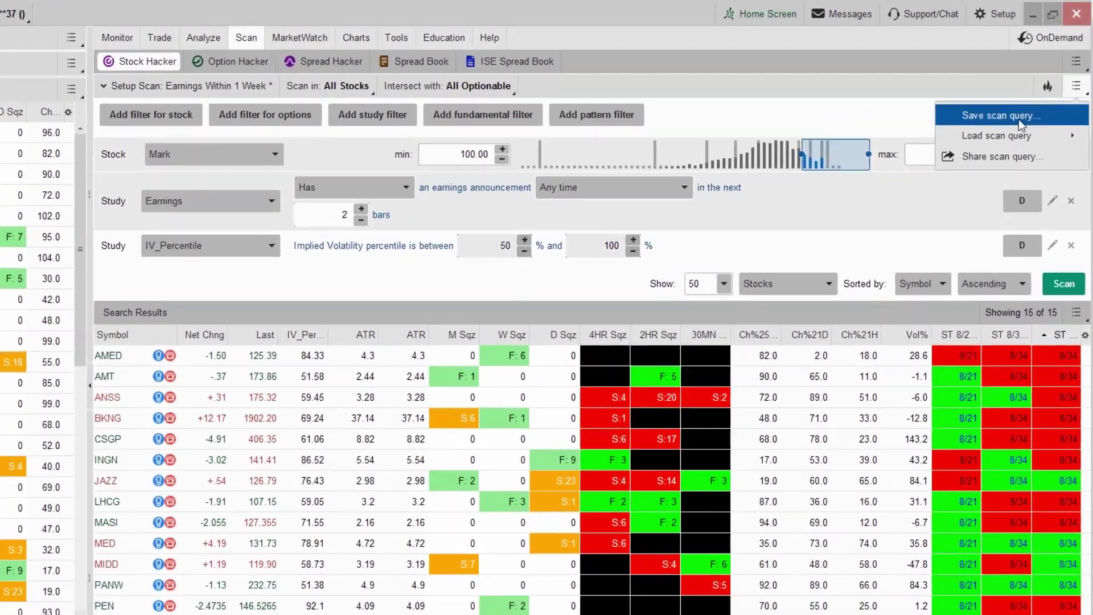
pyautogui.click(1022, 85)
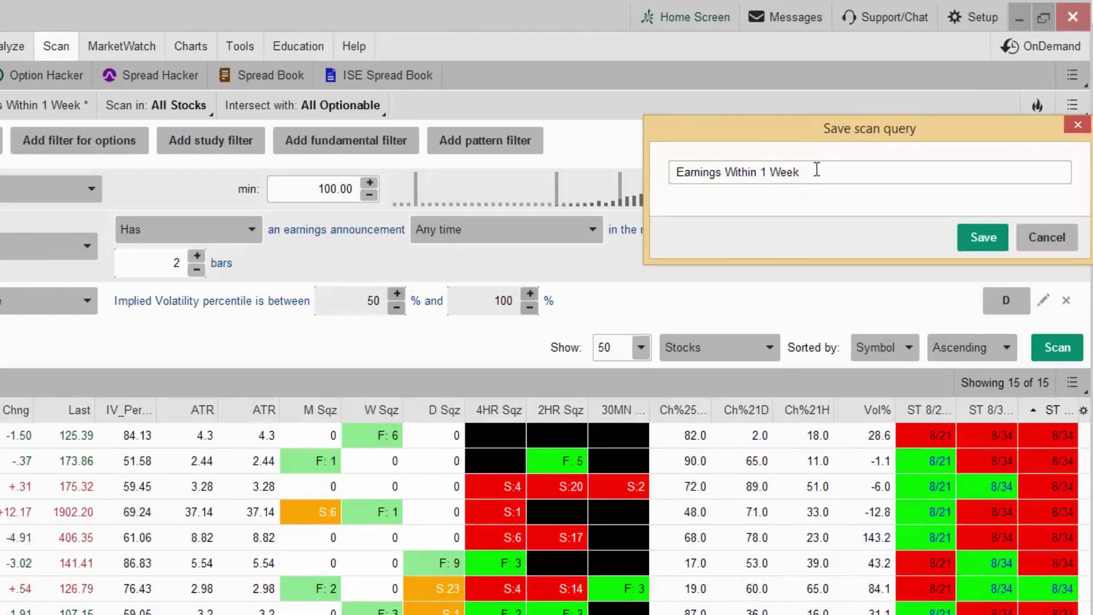
pyautogui.moveTo(845, 153); pyautogui.dragTo(791, 156)
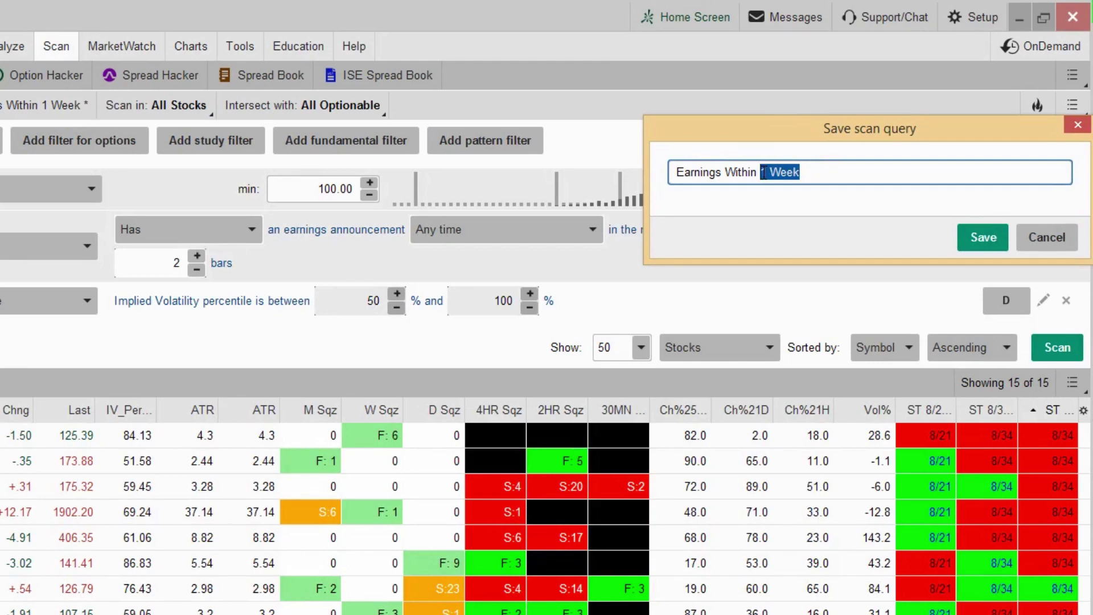
pyautogui.write('2 days ')
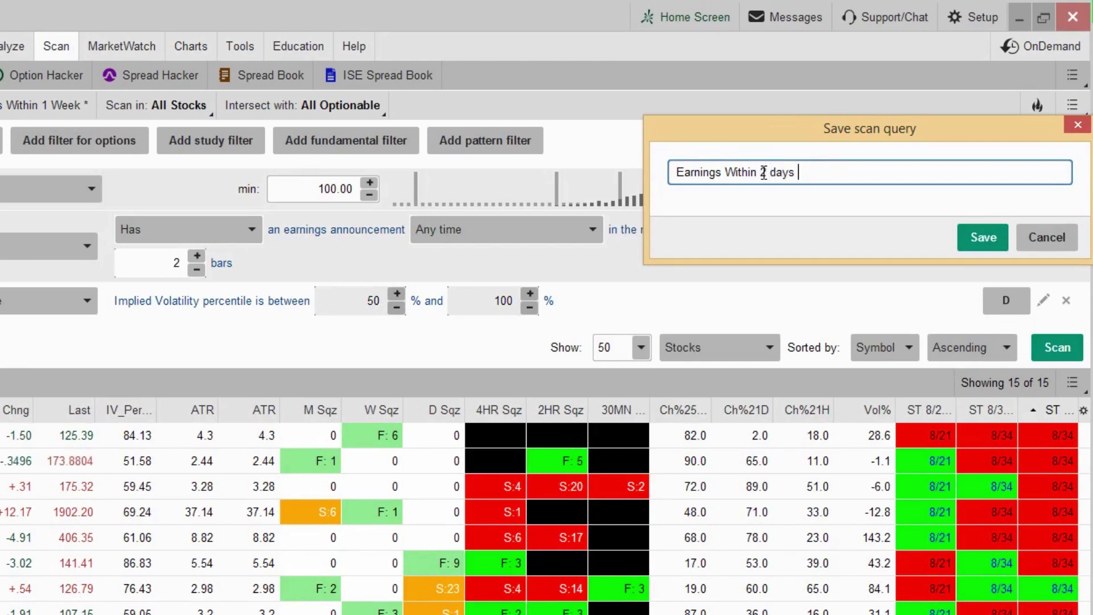
pyautogui.write('High IV')
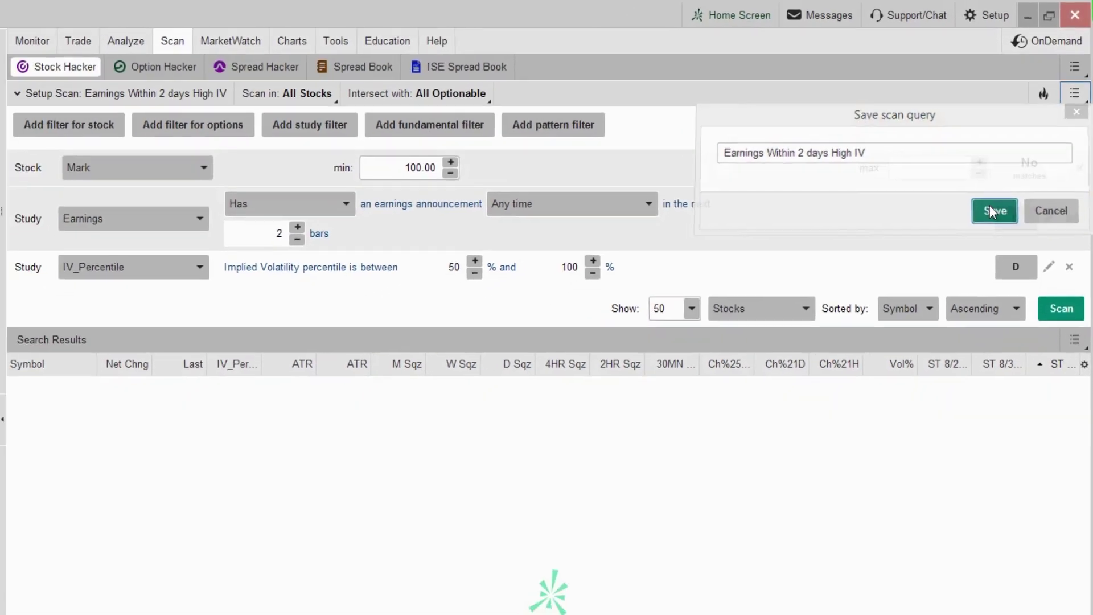
pyautogui.click(977, 236)
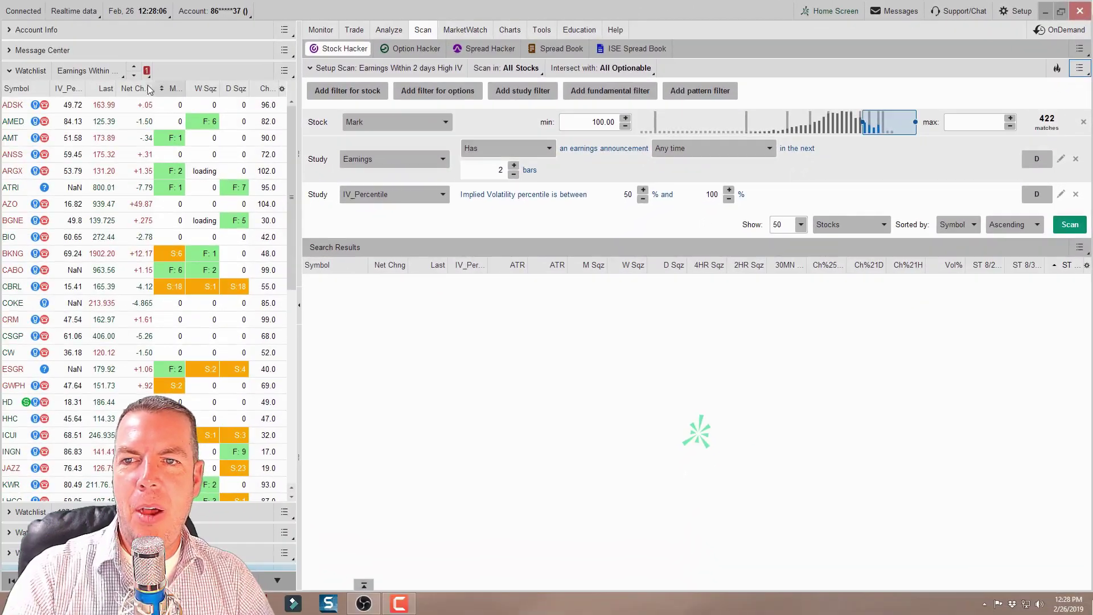
# Step: Load the personal scan "Earnings Within 2 days High IV" into the sidebar watchlist
pyautogui.click(71, 74)
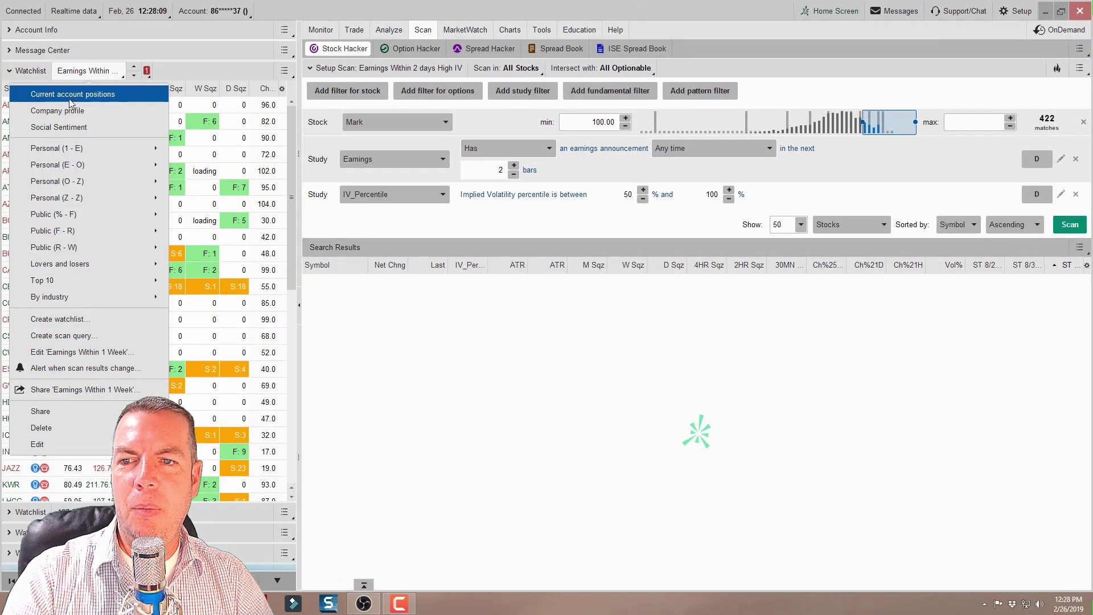
pyautogui.moveTo(74, 151)
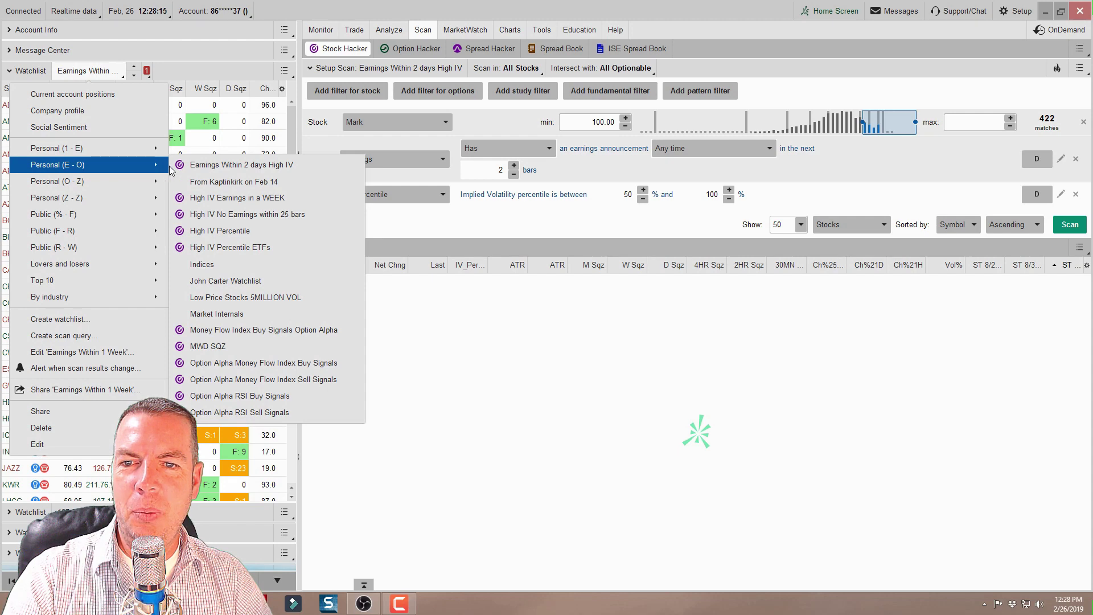
pyautogui.click(222, 165)
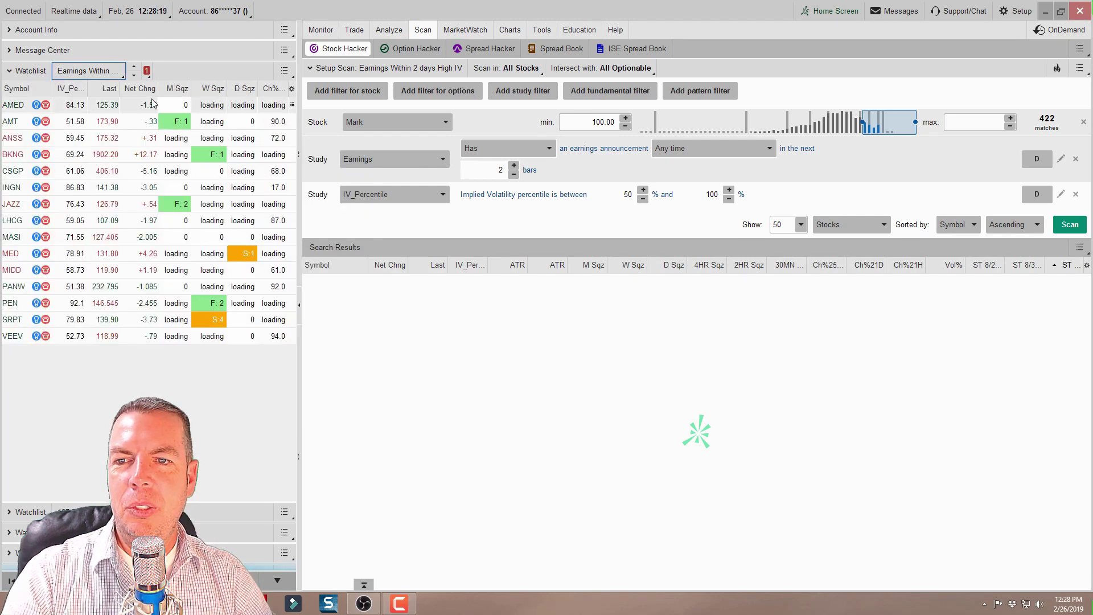
# Step: Open the AMED price chart from the watchlist and examine its IV percentile label
pyautogui.click(515, 31)
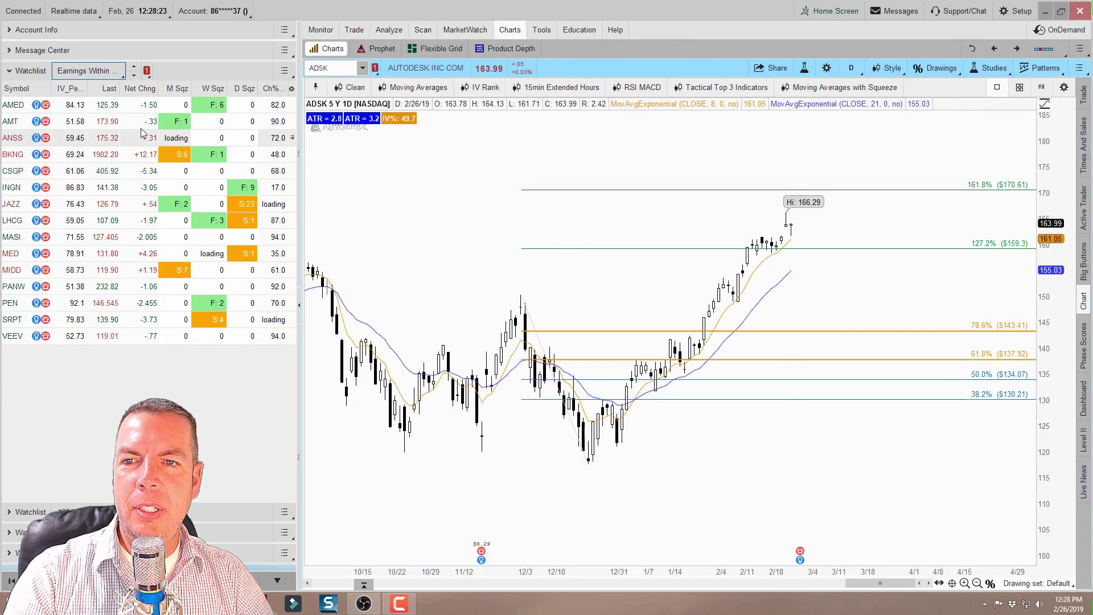
pyautogui.click(137, 107)
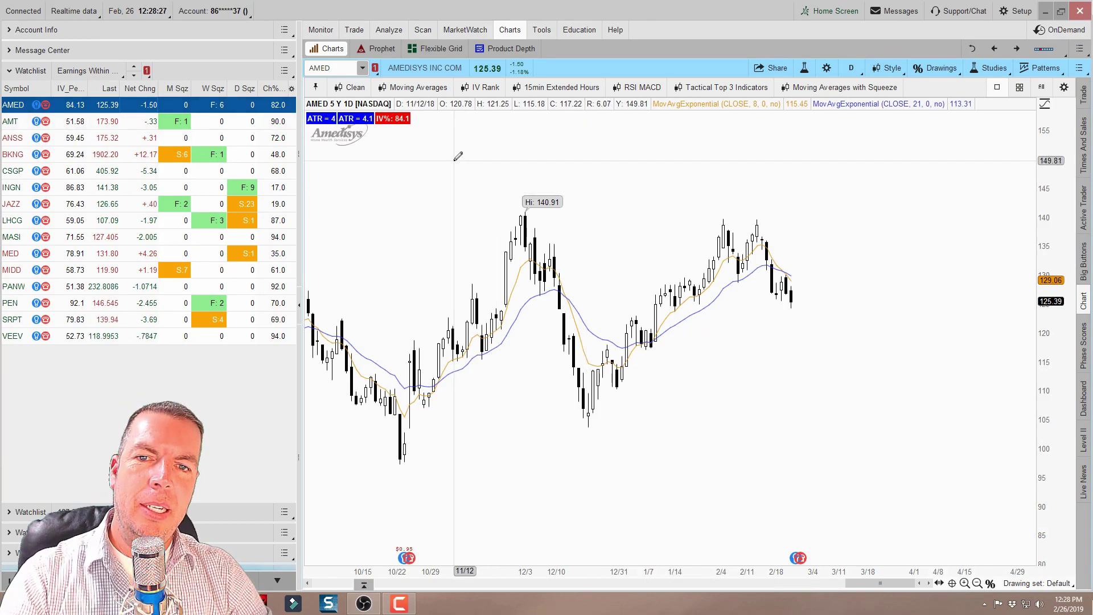
pyautogui.moveTo(393, 138); pyautogui.dragTo(423, 130)
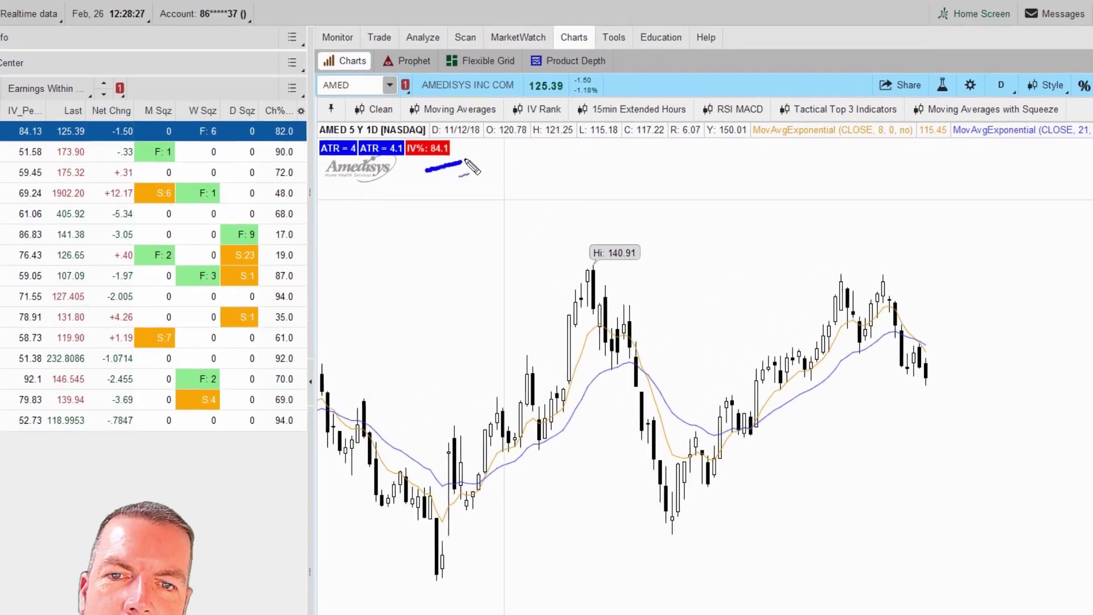
pyautogui.moveTo(465, 161)
pyautogui.mouseDown()
pyautogui.moveTo(469, 149)
pyautogui.moveTo(425, 121)
pyautogui.moveTo(398, 167)
pyautogui.moveTo(418, 172)
pyautogui.mouseUp()
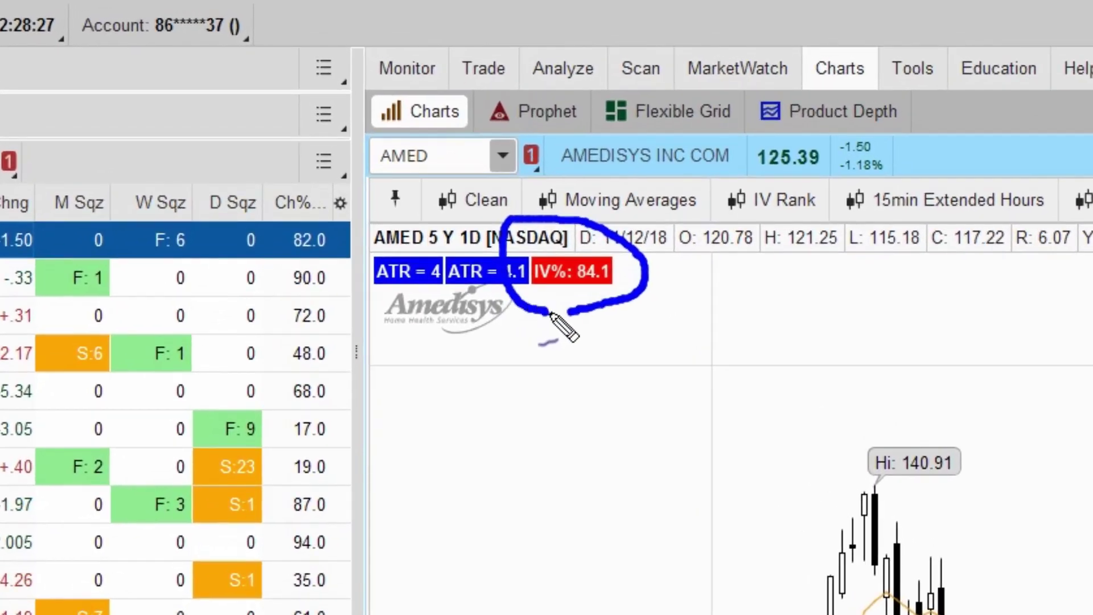
pyautogui.moveTo(549, 314); pyautogui.dragTo(573, 312)
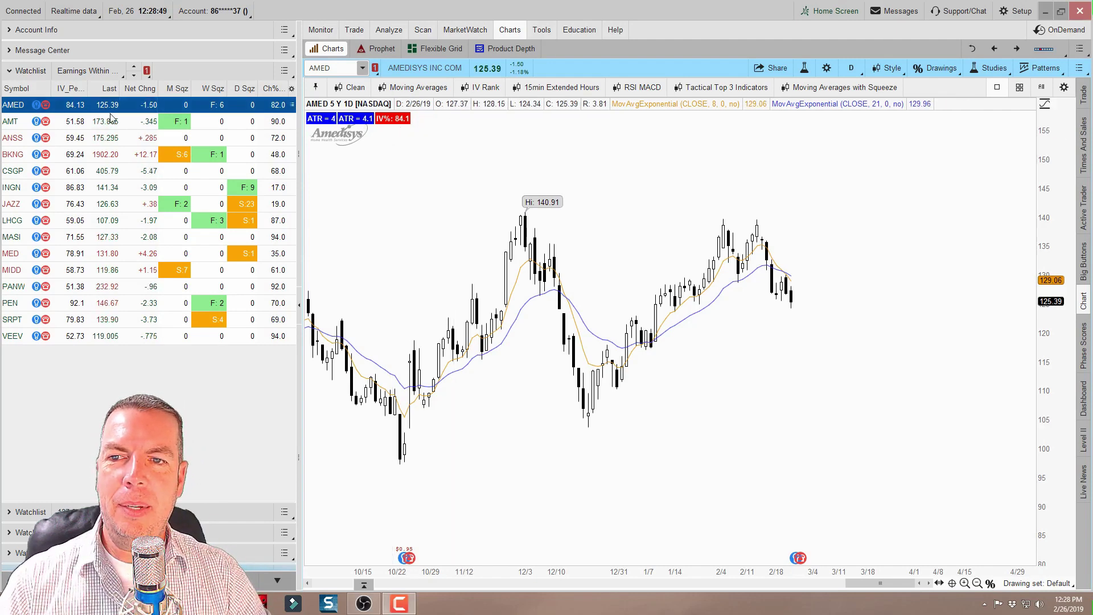
# Step: Review the charts of the watchlist stocks one by one from AMT through MASI, checking IV percentile and the upcoming earnings marker
pyautogui.click(114, 123)
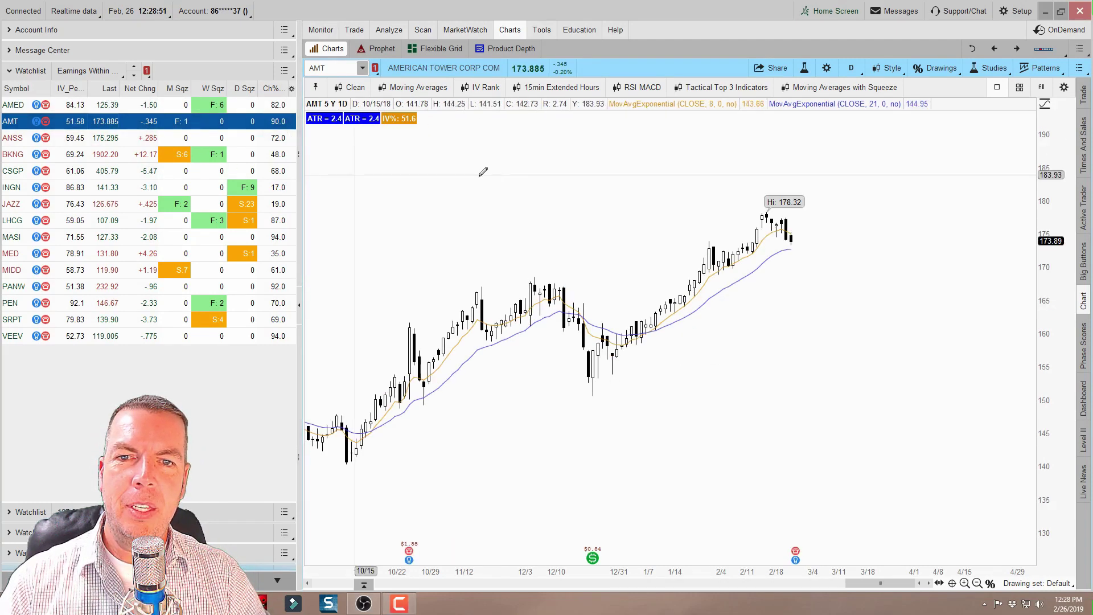
pyautogui.moveTo(482, 174)
pyautogui.mouseDown()
pyautogui.moveTo(429, 128)
pyautogui.moveTo(431, 143)
pyautogui.mouseUp()
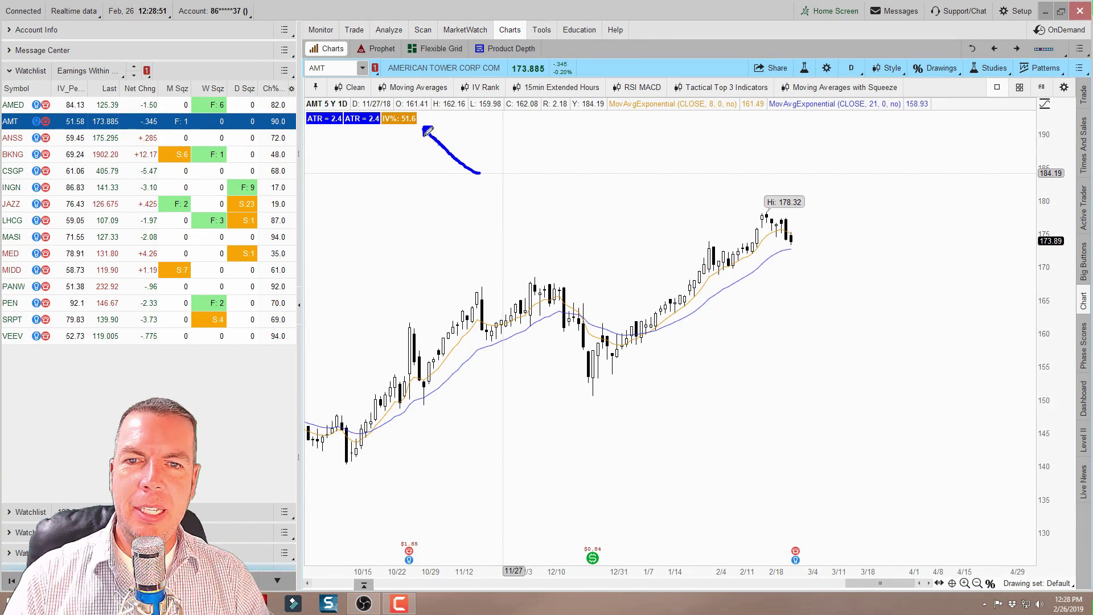
pyautogui.click(234, 141)
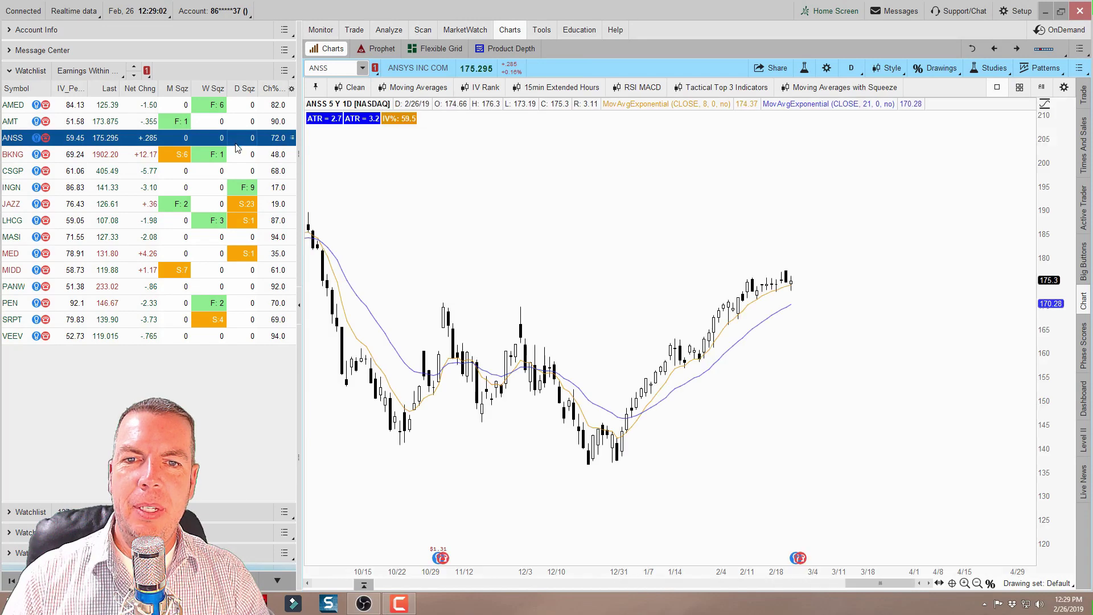
pyautogui.click(238, 156)
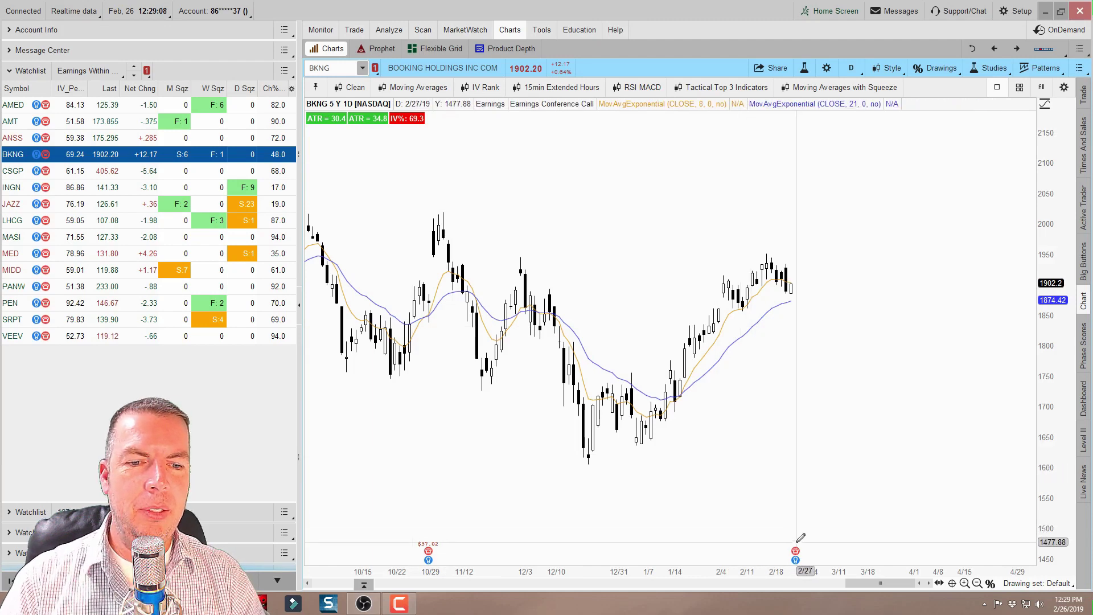
pyautogui.click(109, 172)
pyautogui.click(110, 189)
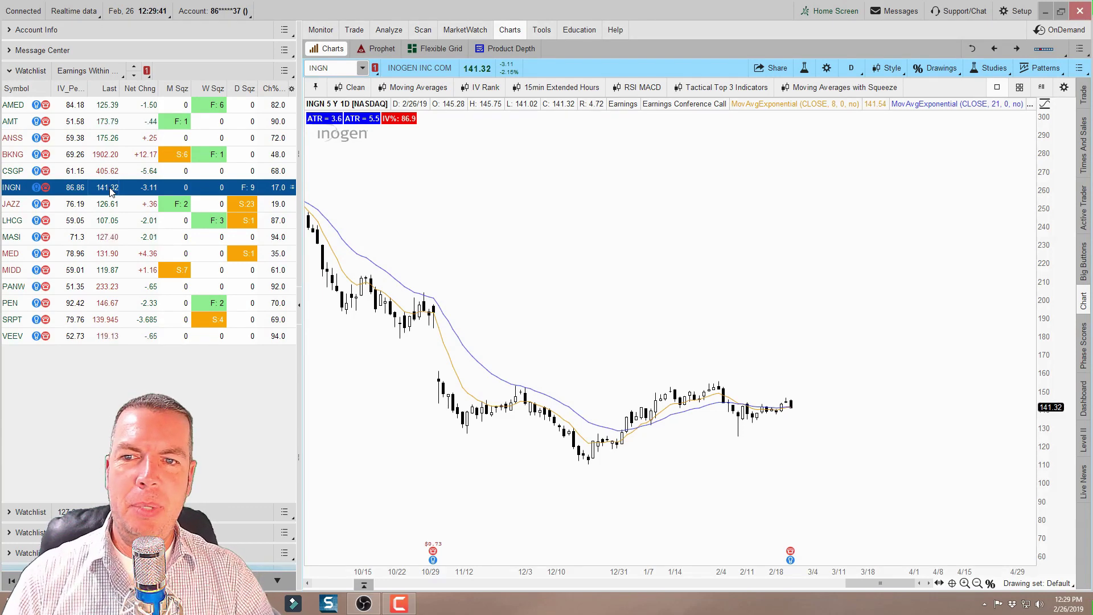
pyautogui.click(132, 203)
pyautogui.click(136, 222)
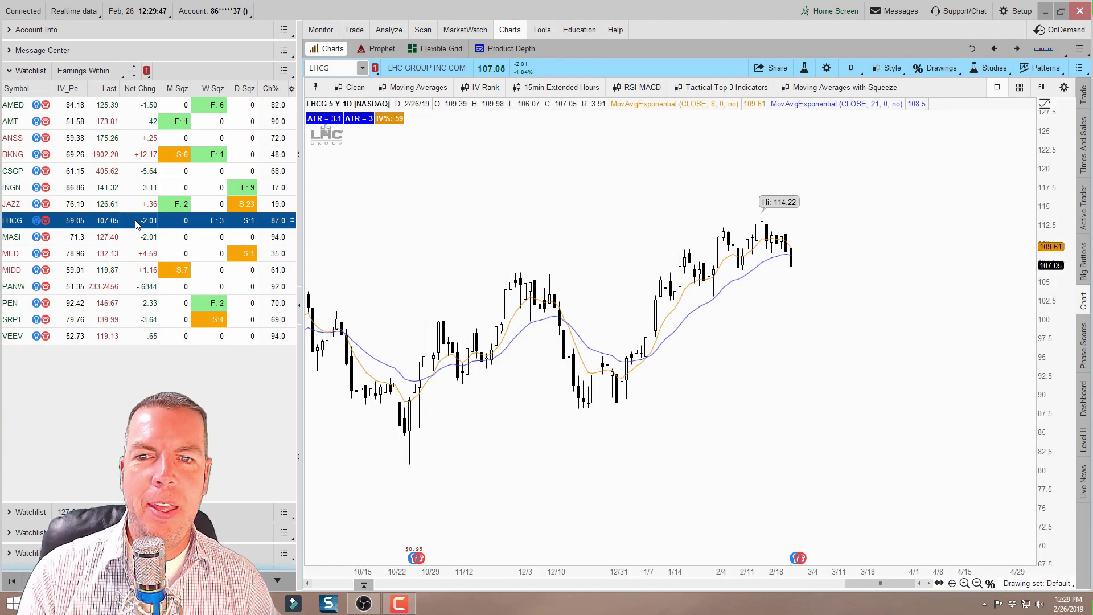
pyautogui.click(143, 236)
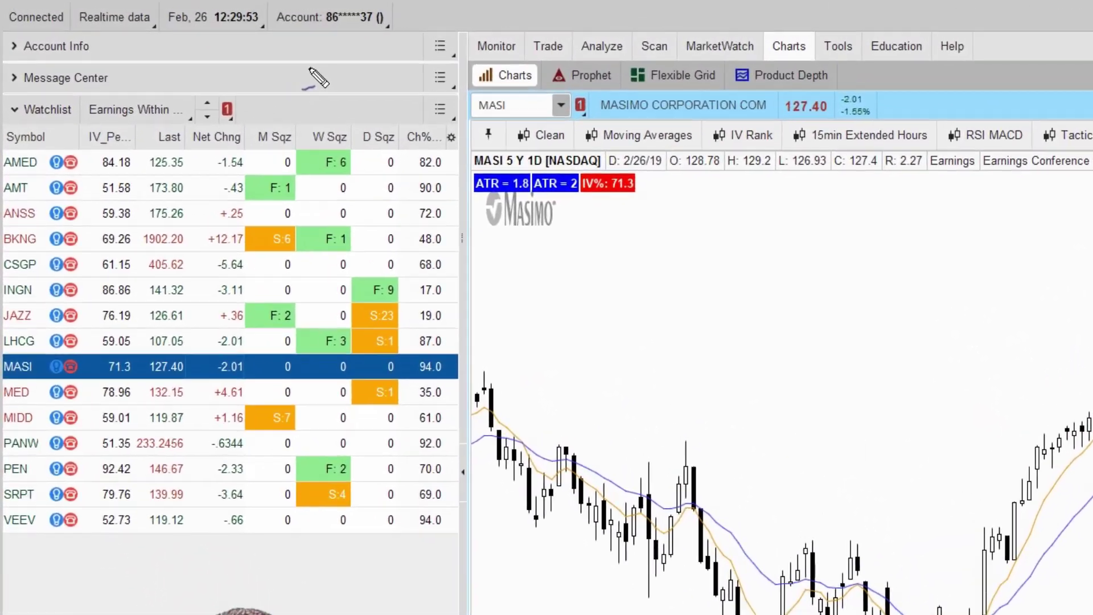
# Step: Compare the link numbers of the watchlist and the chart, and switch the watchlist's link to number 2
pyautogui.moveTo(240, 53)
pyautogui.mouseDown()
pyautogui.moveTo(192, 76)
pyautogui.moveTo(200, 87)
pyautogui.mouseUp()
pyautogui.moveTo(267, 96); pyautogui.dragTo(273, 113)
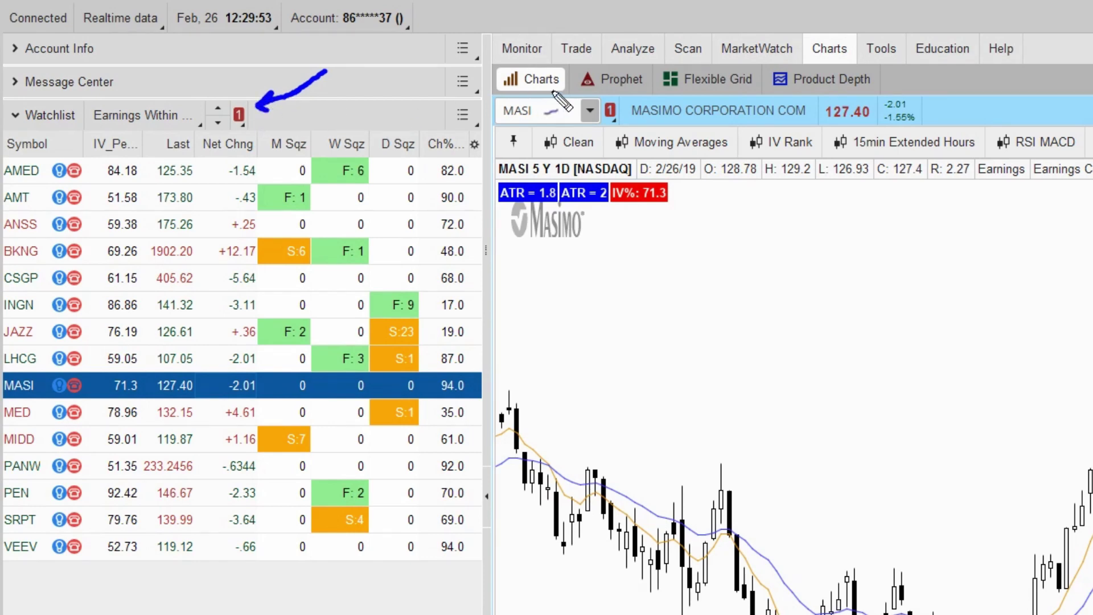
pyautogui.moveTo(685, 67)
pyautogui.mouseDown()
pyautogui.moveTo(636, 108)
pyautogui.moveTo(659, 106)
pyautogui.mouseUp()
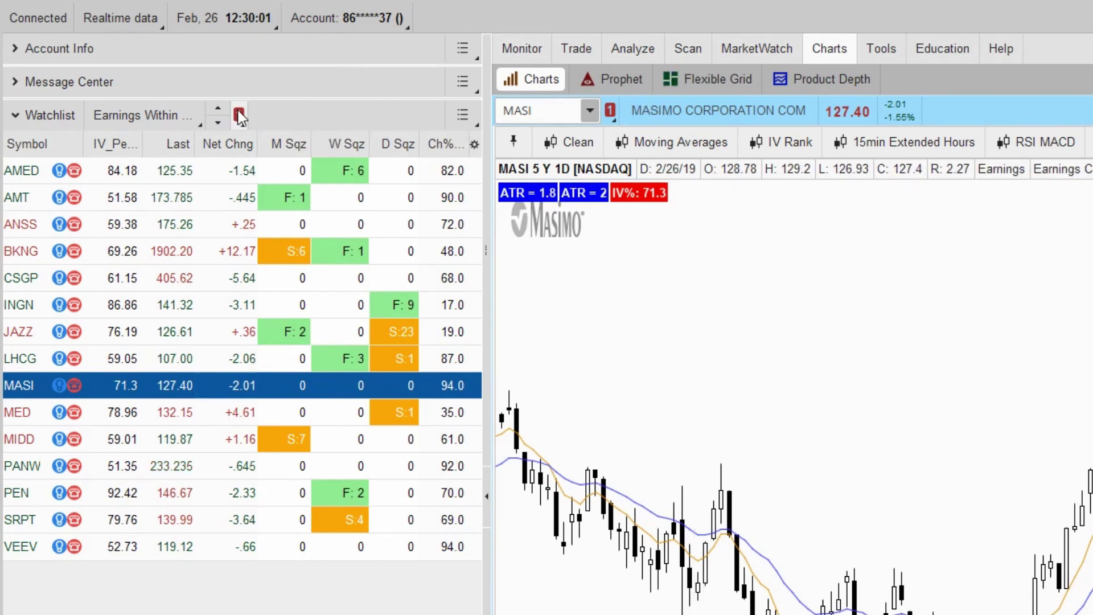
pyautogui.click(238, 114)
pyautogui.click(213, 190)
pyautogui.click(208, 182)
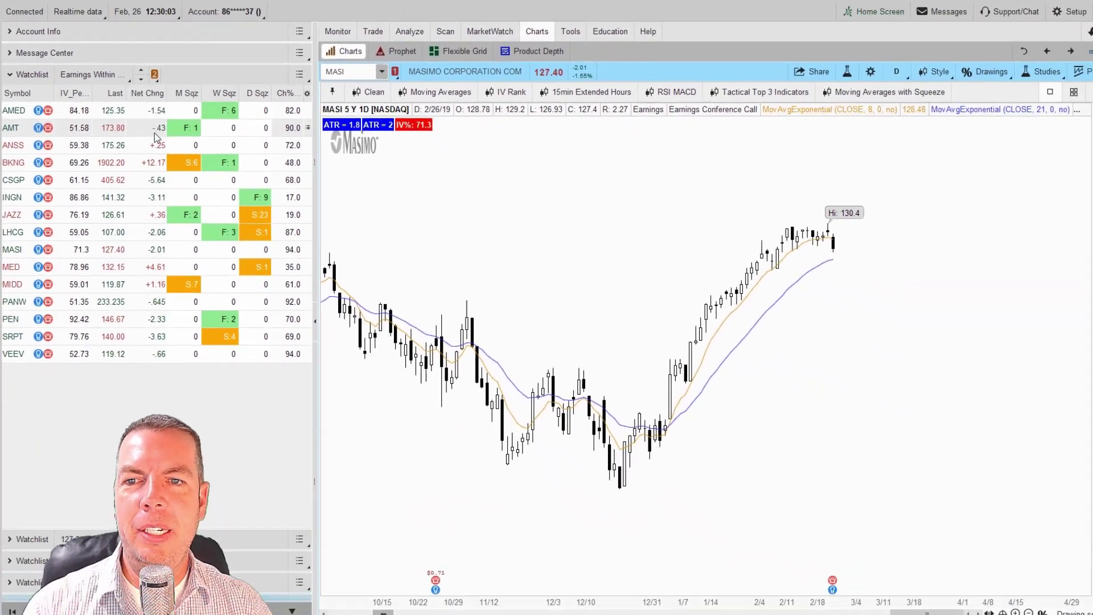
# Step: Select the stocks from ANSS down to JAZZ in the watchlist to test the mismatched chart link
pyautogui.click(143, 137)
pyautogui.click(142, 154)
pyautogui.click(142, 171)
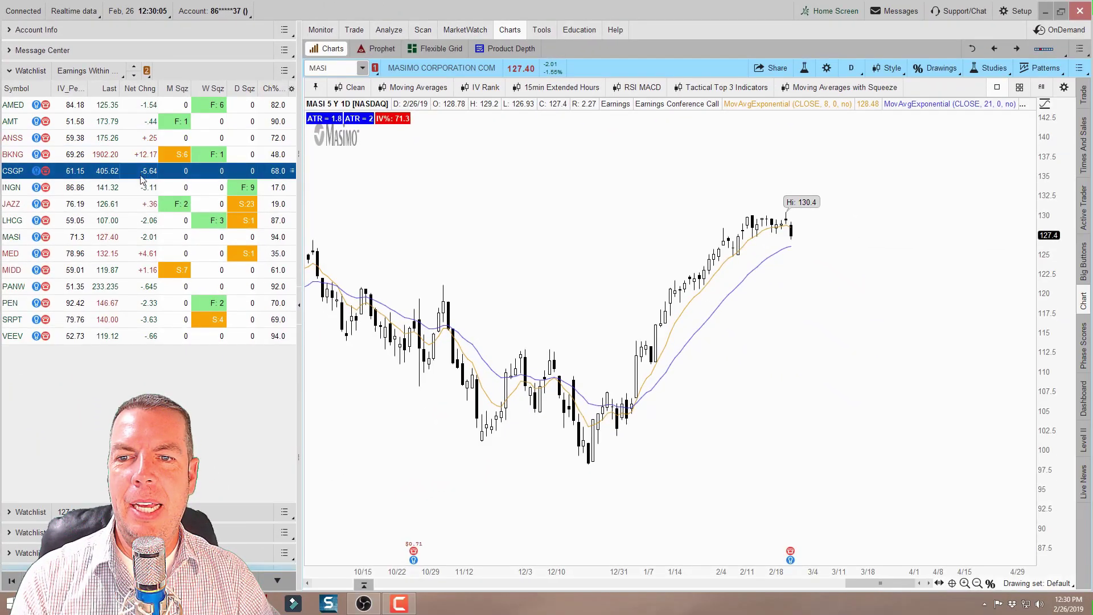
pyautogui.click(142, 190)
pyautogui.click(144, 203)
# Step: Relink the watchlist to the chart with number 1 and step through BKNG, CSGP, INGN and JAZZ
pyautogui.click(146, 70)
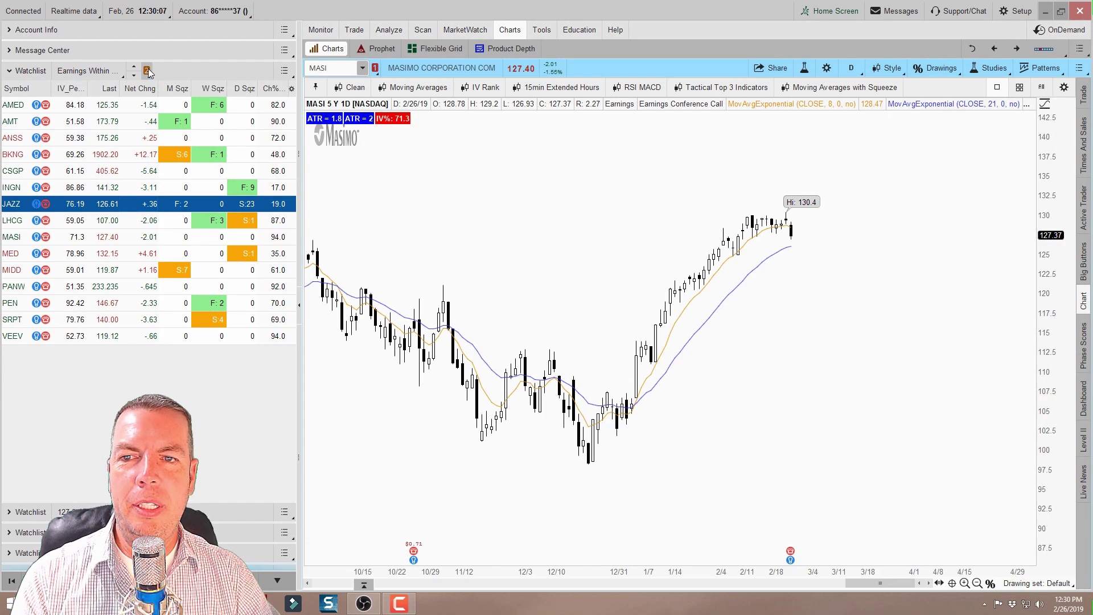
pyautogui.click(159, 109)
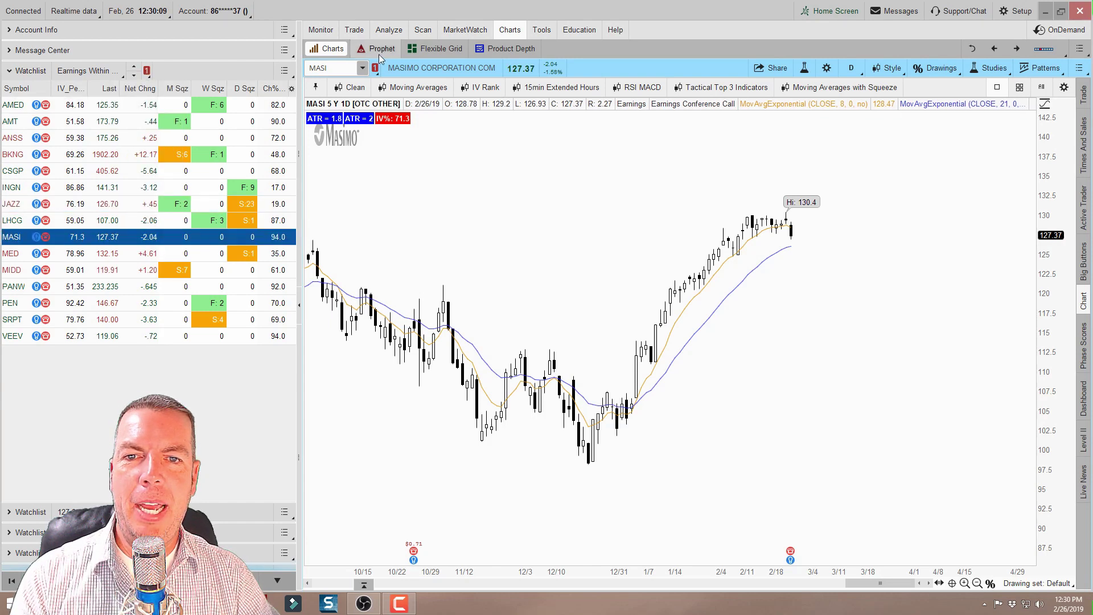
pyautogui.click(145, 154)
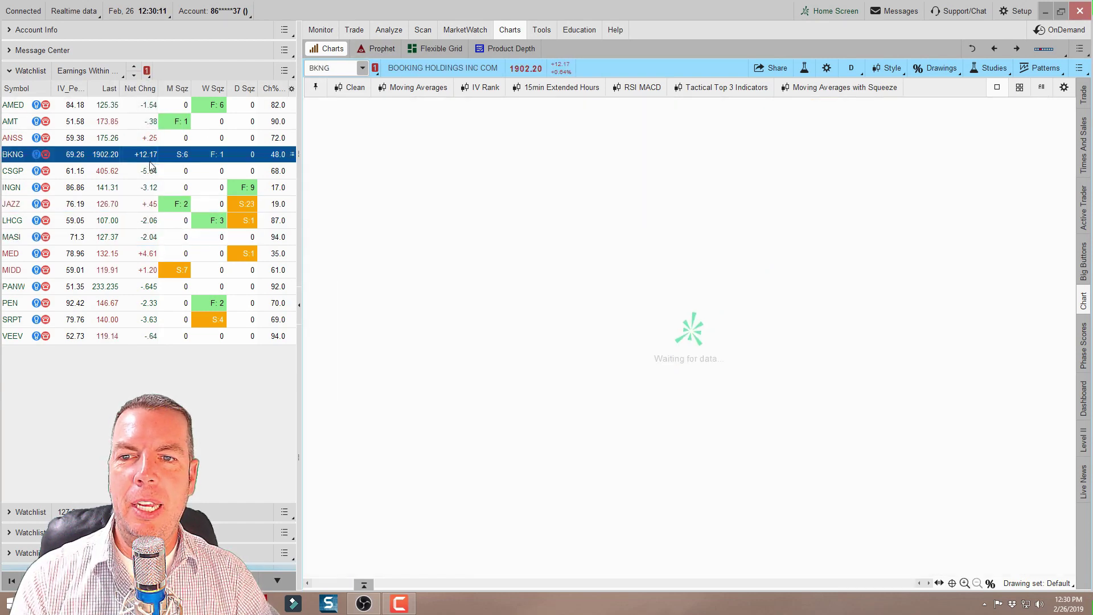
pyautogui.click(147, 172)
pyautogui.click(146, 187)
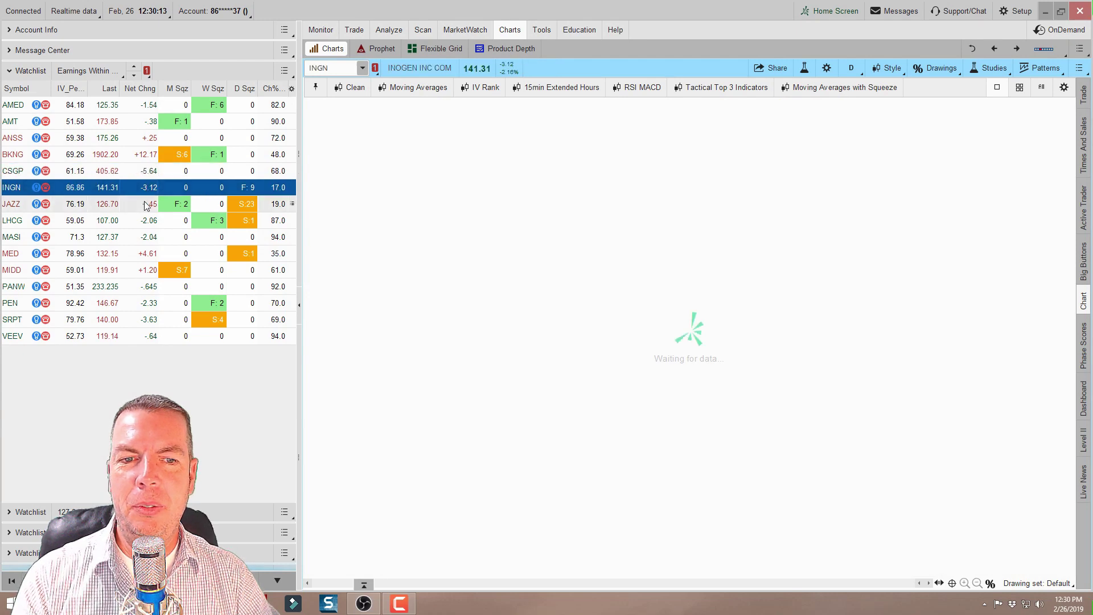
pyautogui.press('Up')
pyautogui.press('Down')
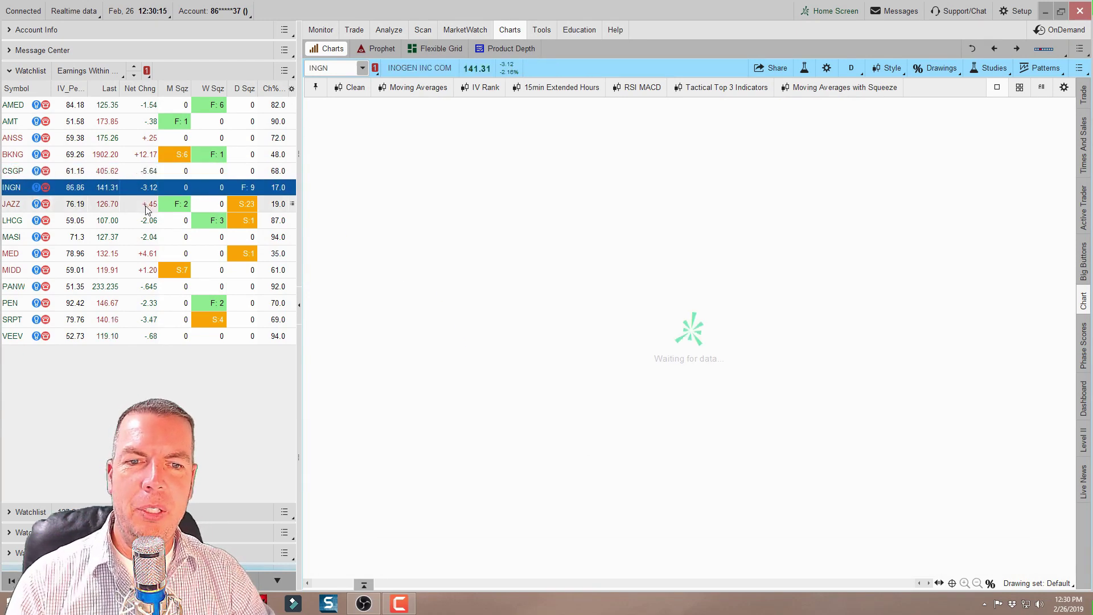
pyautogui.press('Down')
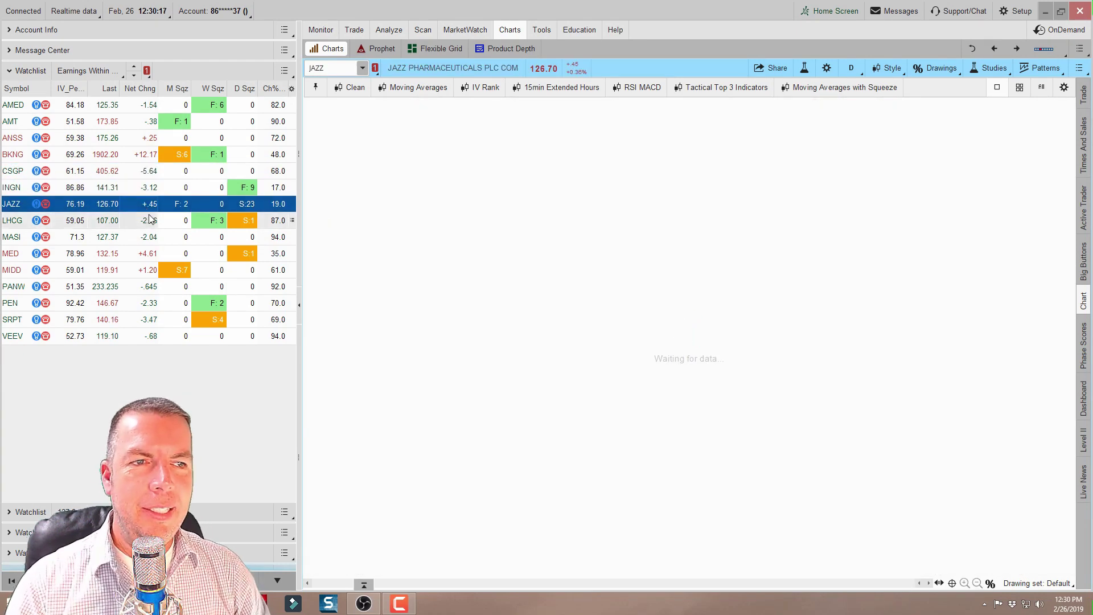